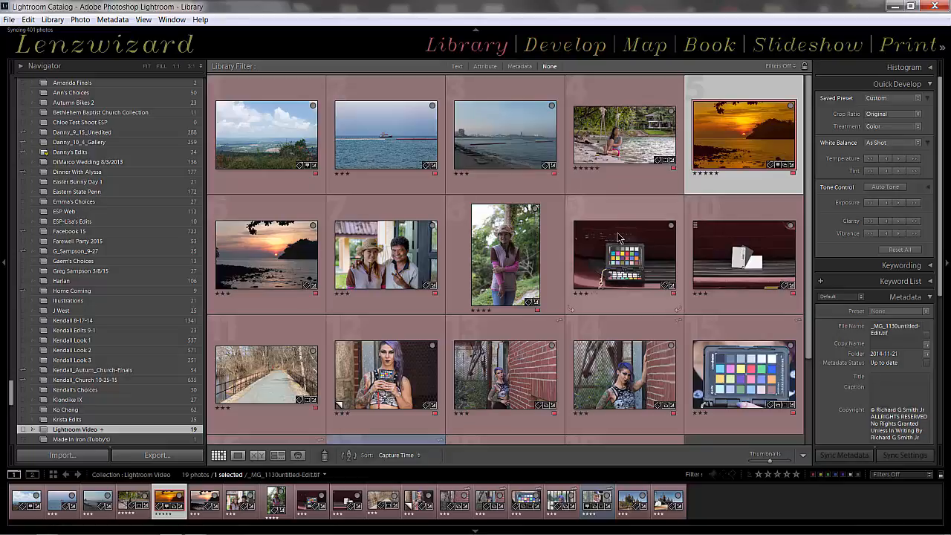
Open _MG_8856.CR2 in the Develop module and activate the Graduated Filter with all its effect settings reset.
key(d)
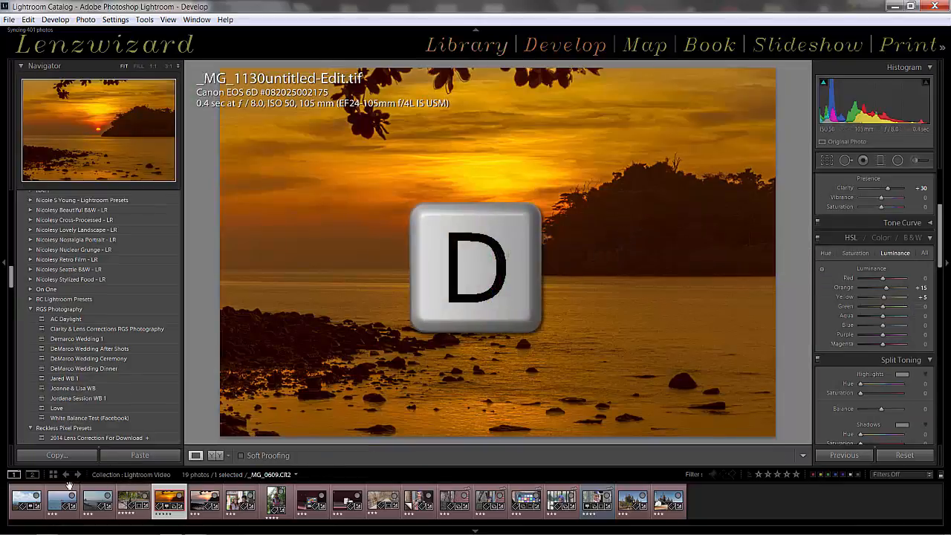
click(24, 493)
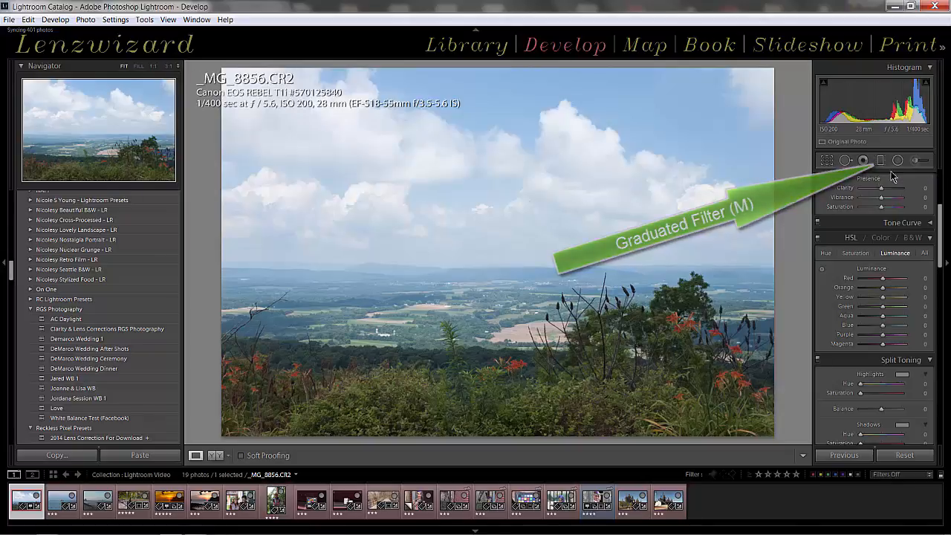
key(m)
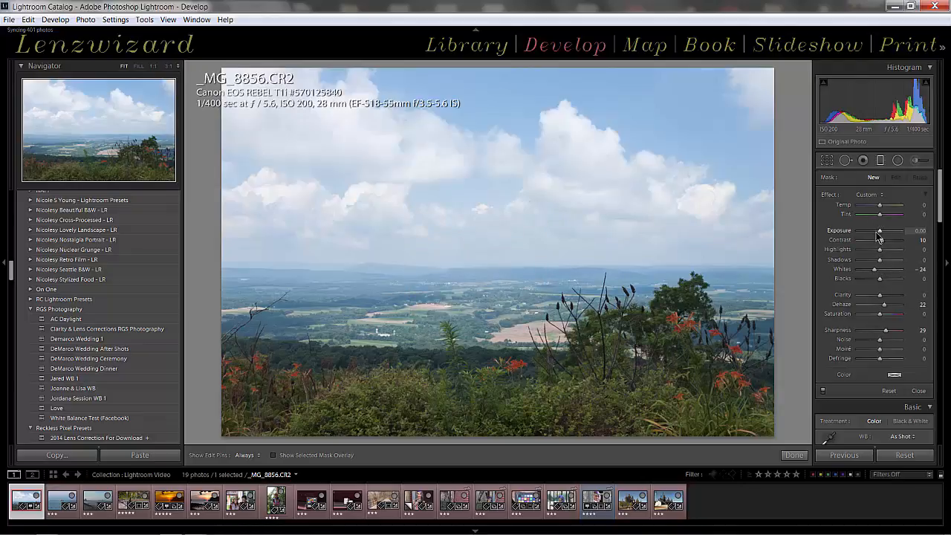
double_click(826, 195)
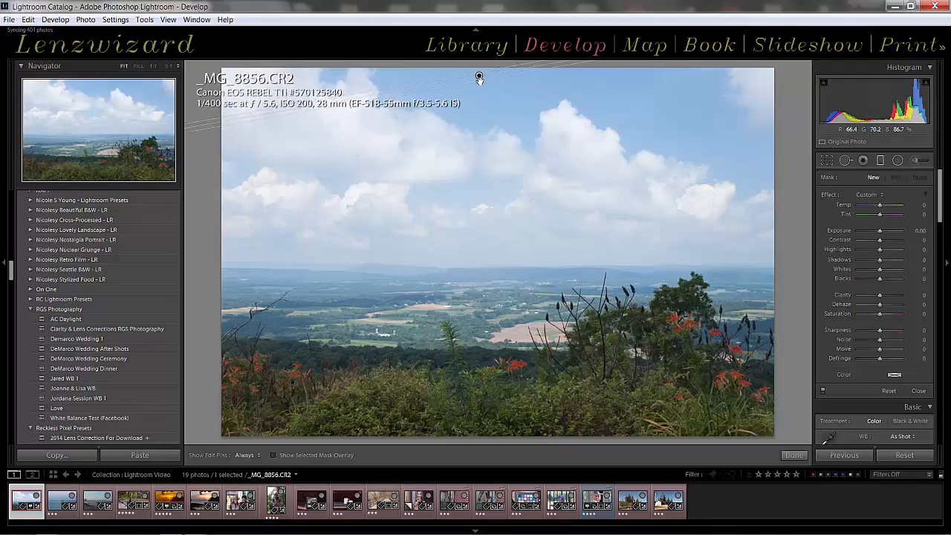
Try graduated filters of different lengths down from the sky and one inward from the photo's side, undoing each.
mouse_move(479, 74)
mouse_down()
mouse_move(488, 157)
mouse_move(471, 163)
mouse_move(485, 171)
mouse_move(484, 112)
mouse_move(473, 113)
mouse_move(482, 119)
mouse_move(483, 198)
mouse_up()
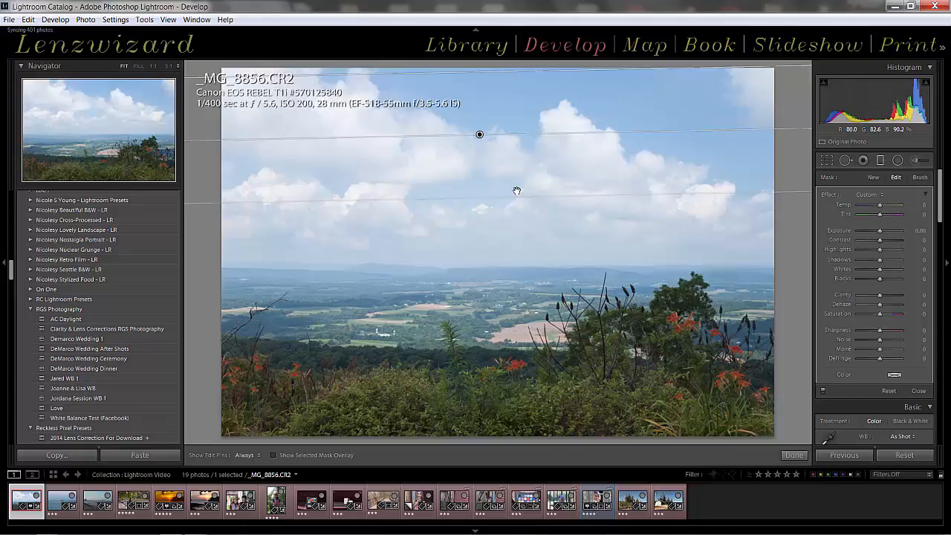
key(ctrl+z)
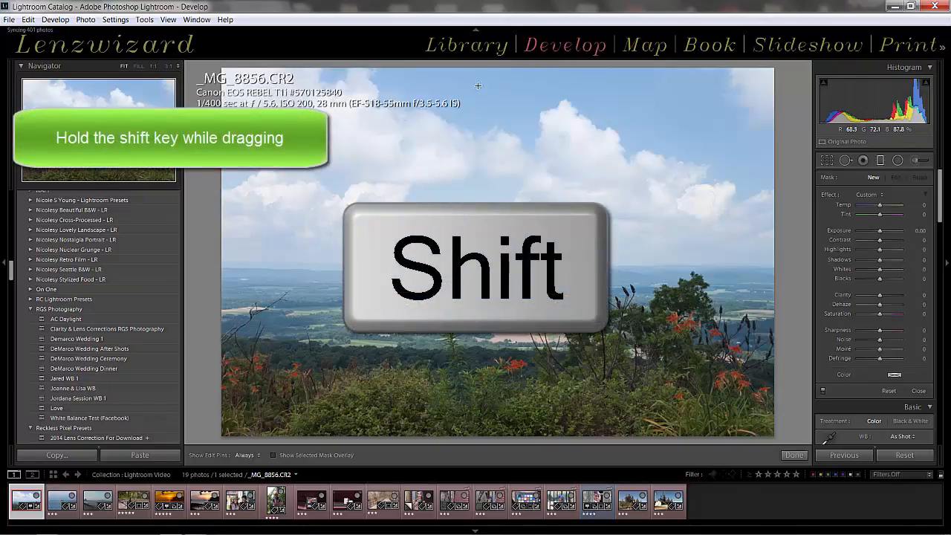
key(shift)
drag(471, 70, 482, 274)
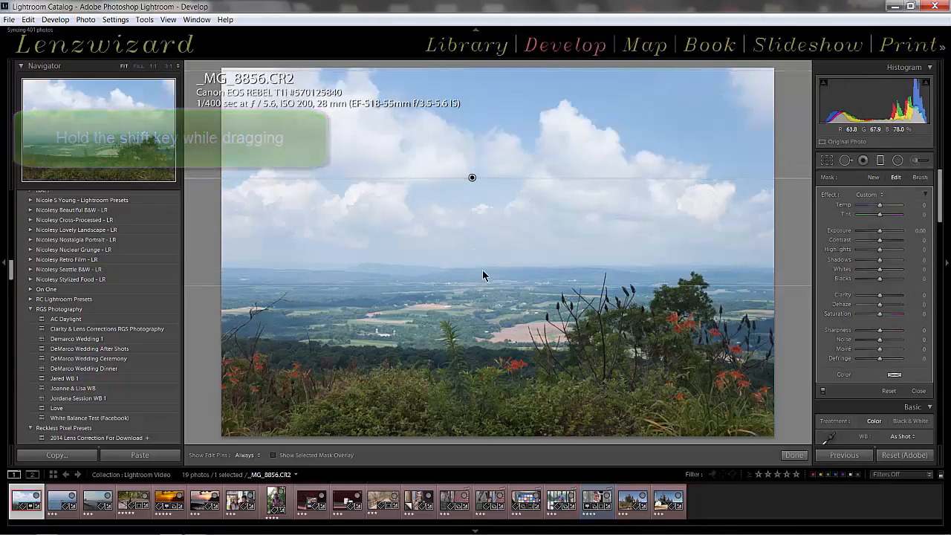
key(ctrl+z)
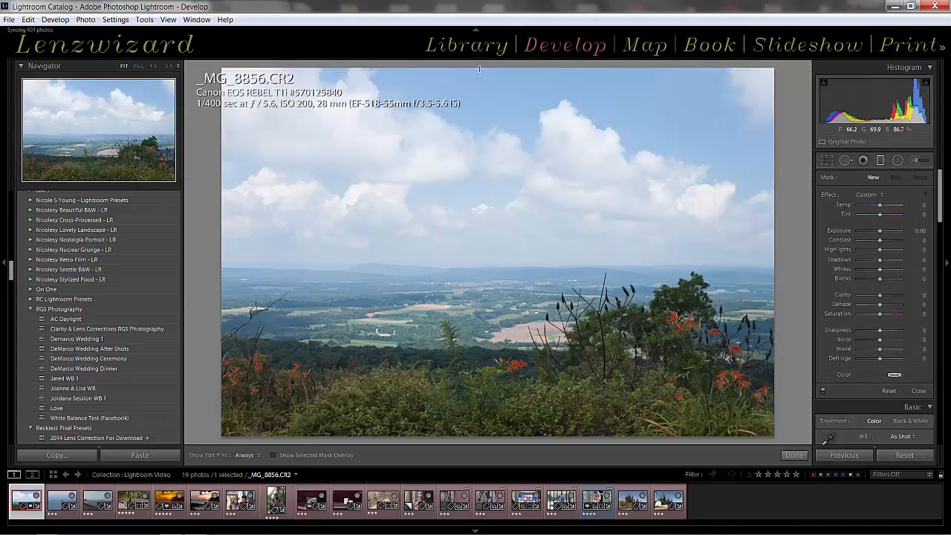
drag(482, 68, 487, 109)
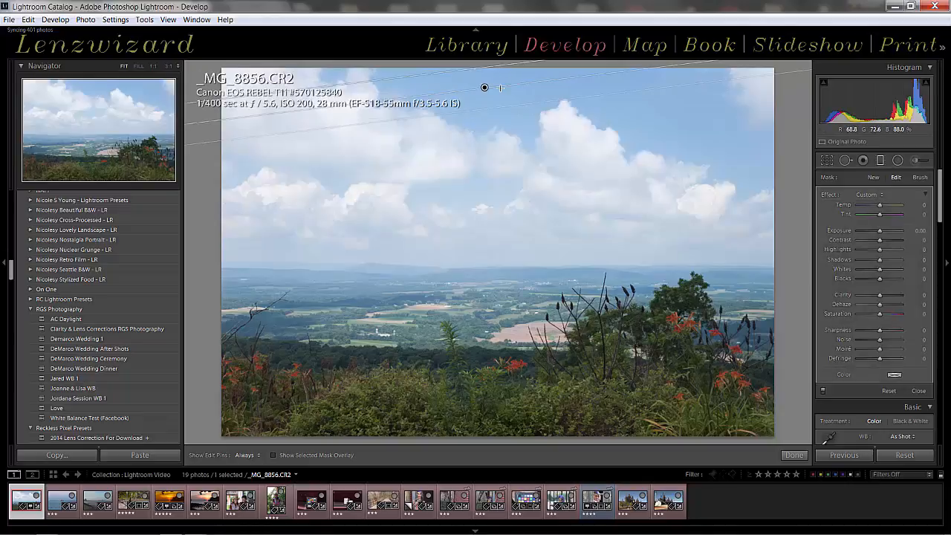
key(ctrl+z)
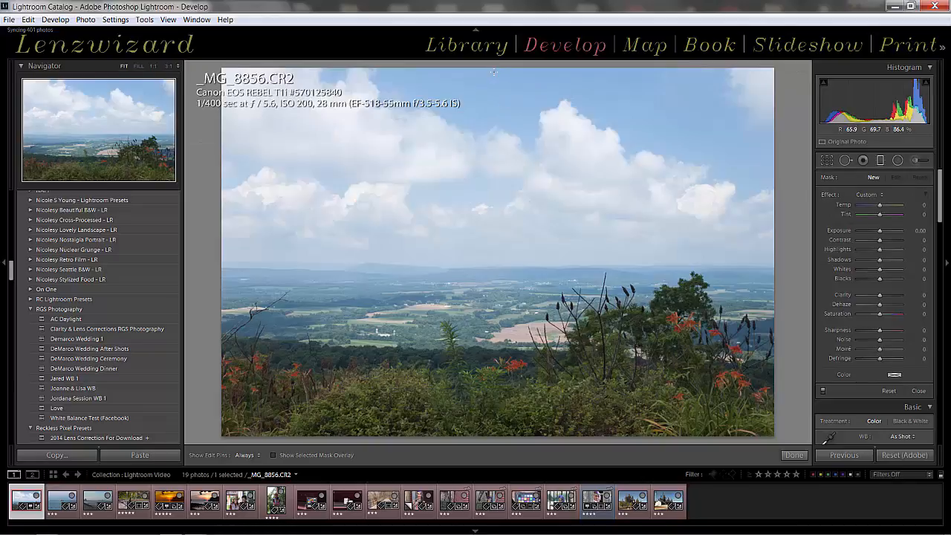
drag(493, 73, 506, 170)
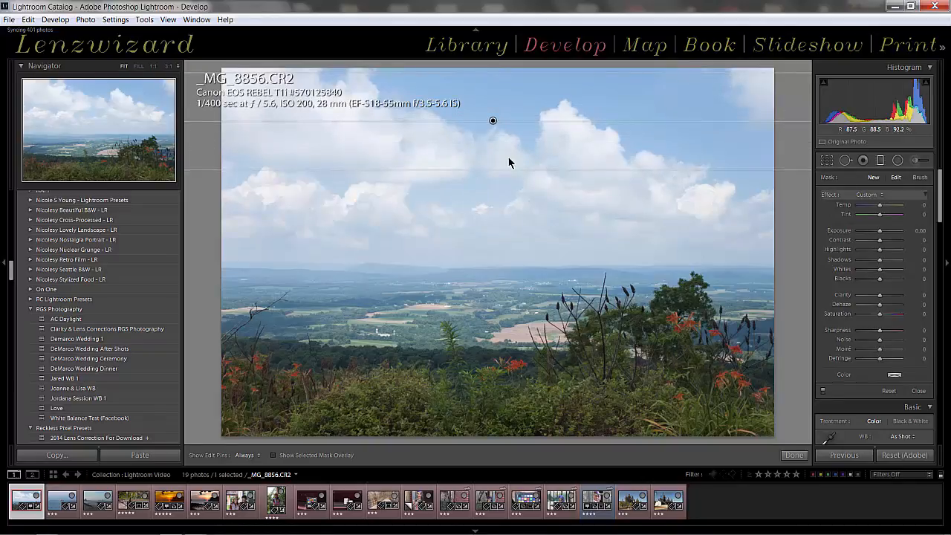
key(ctrl+z)
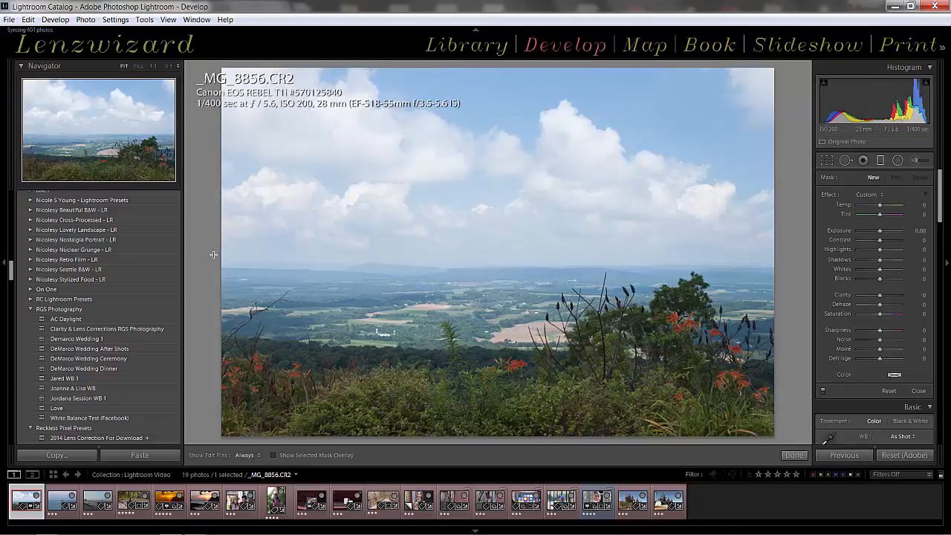
drag(213, 255, 437, 274)
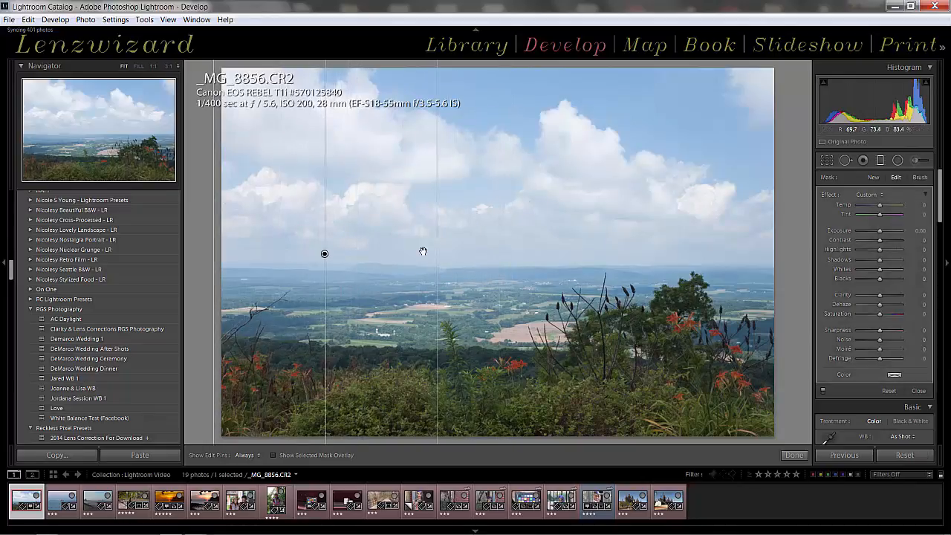
key(ctrl+z)
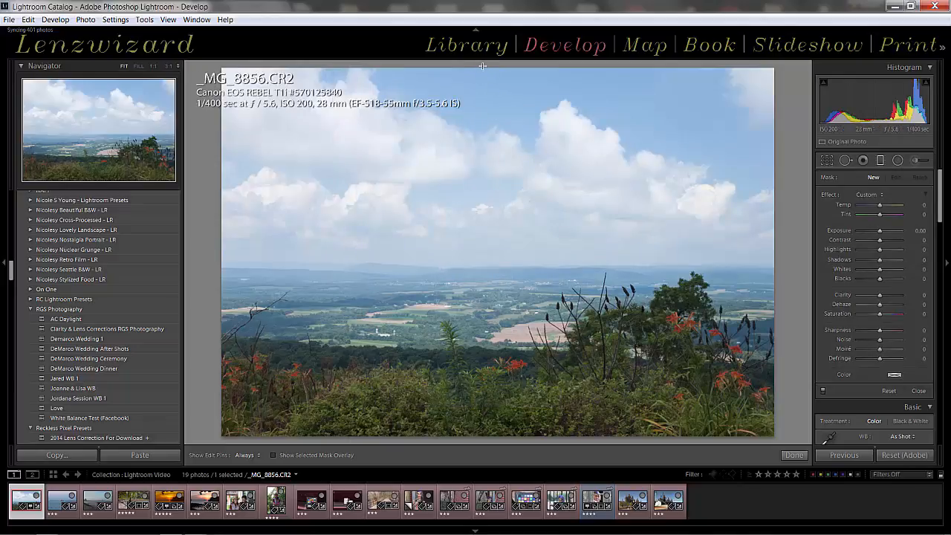
Draw a straight graduated filter from the photo's upper edge down through the clouds to just above the horizon.
drag(482, 71, 510, 246)
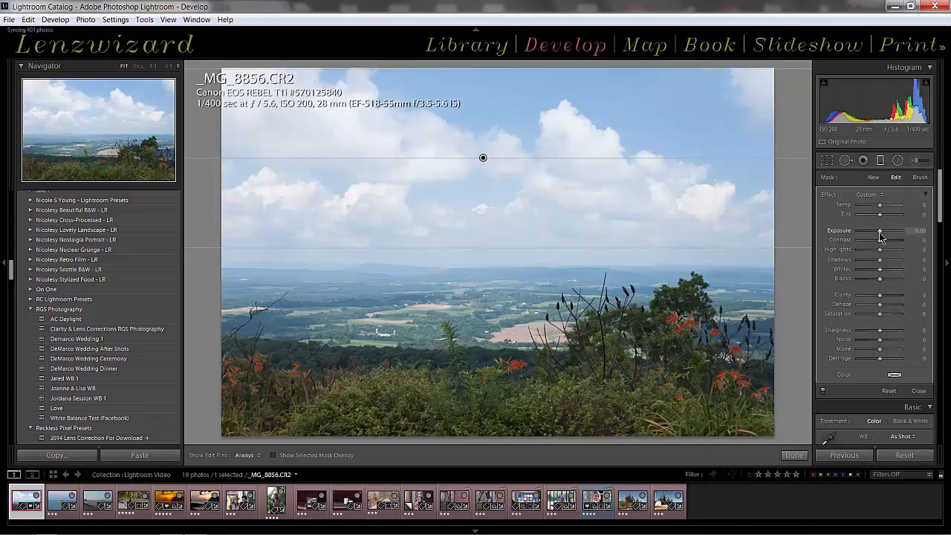
Try lowering the graduated filter's Exposure as far as -1.60, and reset it to 0.
drag(879, 231, 877, 231)
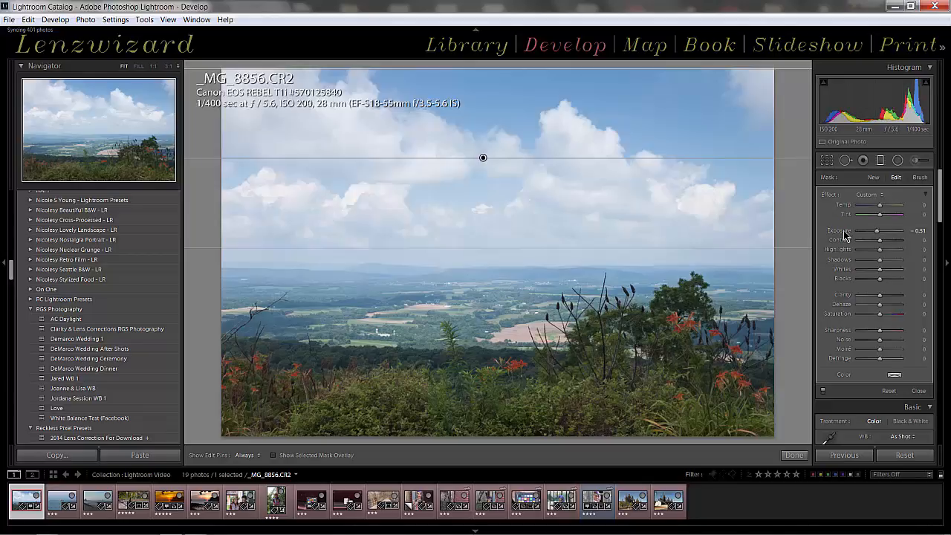
double_click(844, 235)
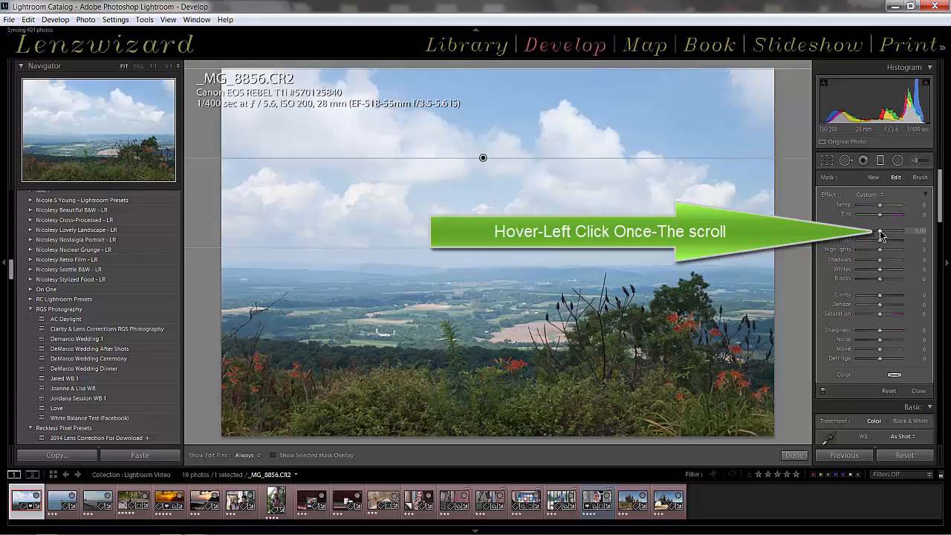
scroll(879, 230, down, 5)
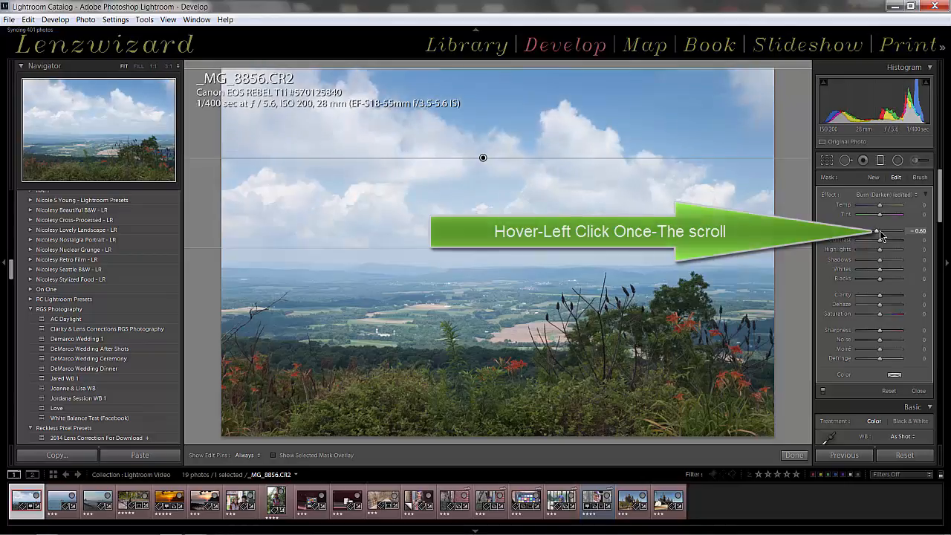
scroll(880, 230, down, 6)
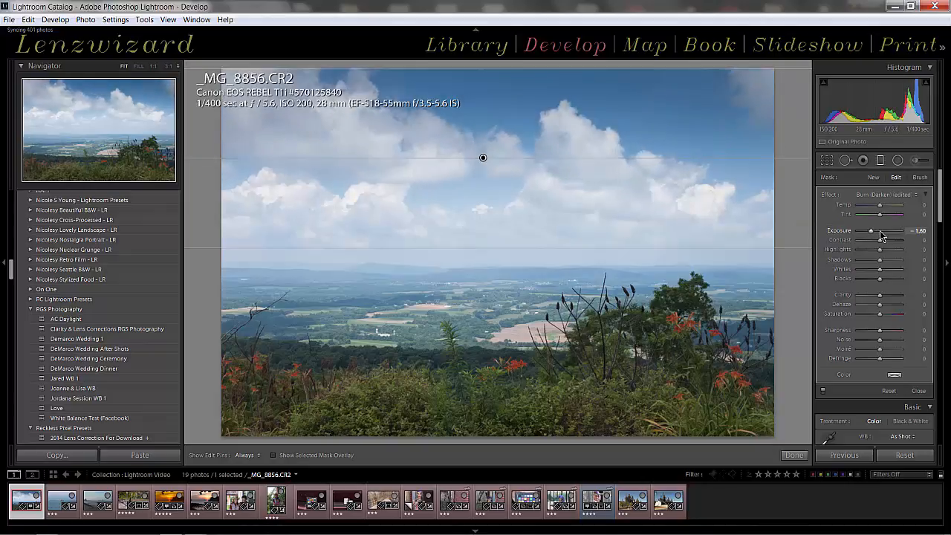
scroll(879, 230, up, 5)
scroll(880, 231, up, 3)
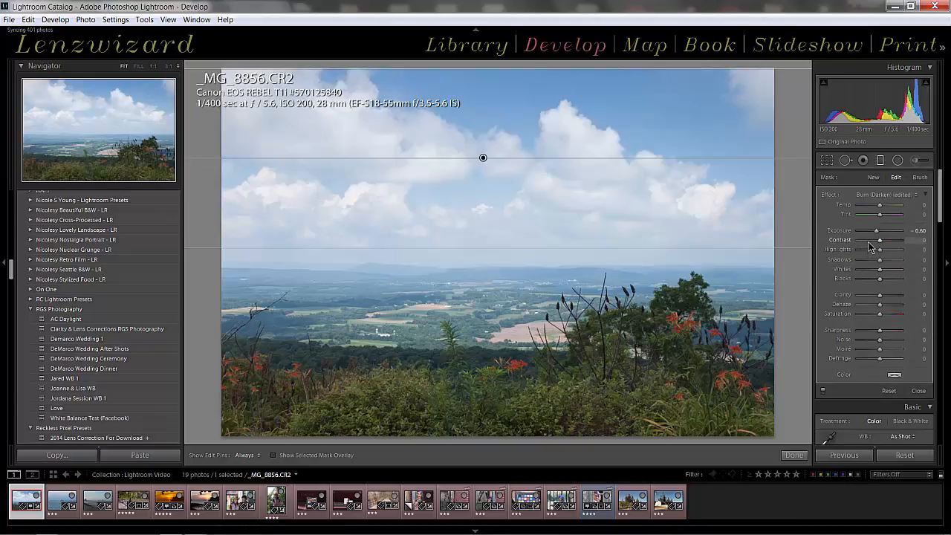
double_click(830, 232)
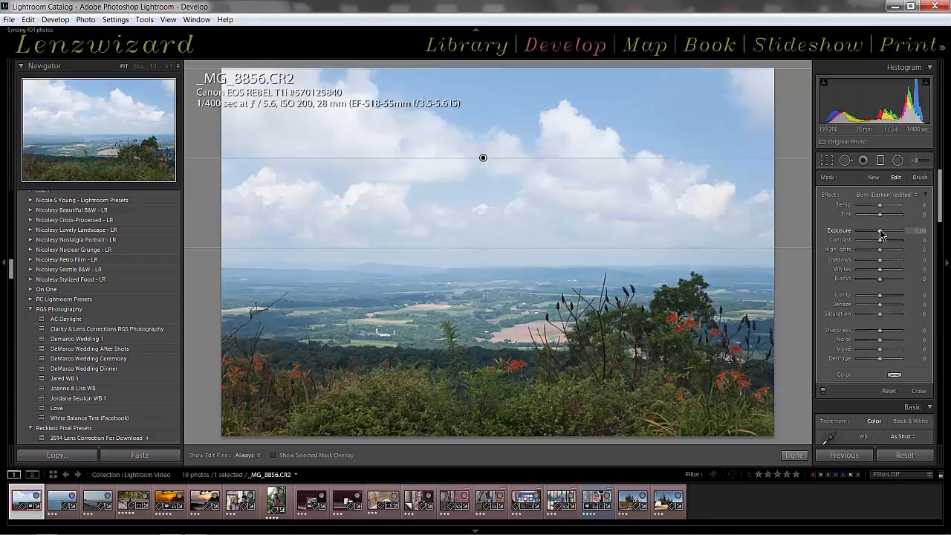
Lower the graduated filter's Exposure to -1.50 in small increments.
key(Down)
key(Down)
key(Down)
key(Down)
key(Down)
key(Down)
key(Down)
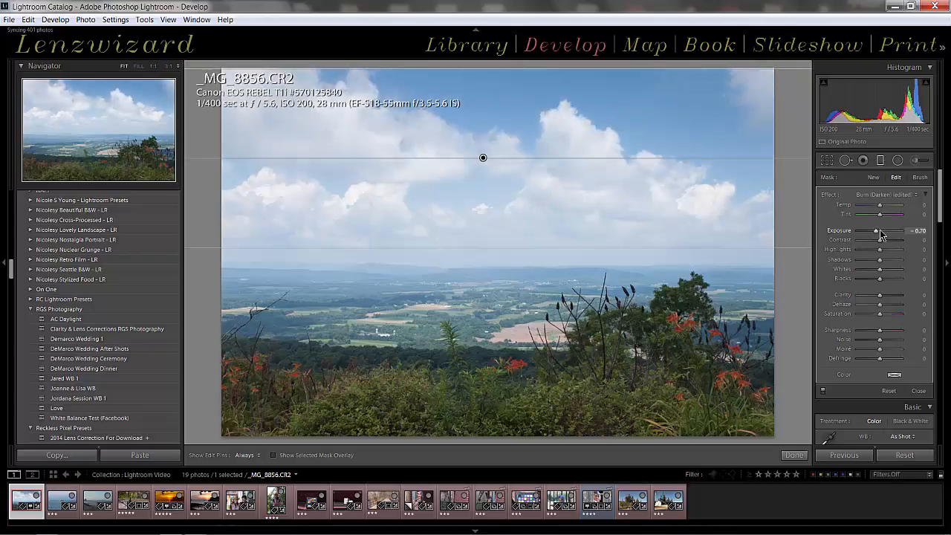
key(Down)
key(Down)
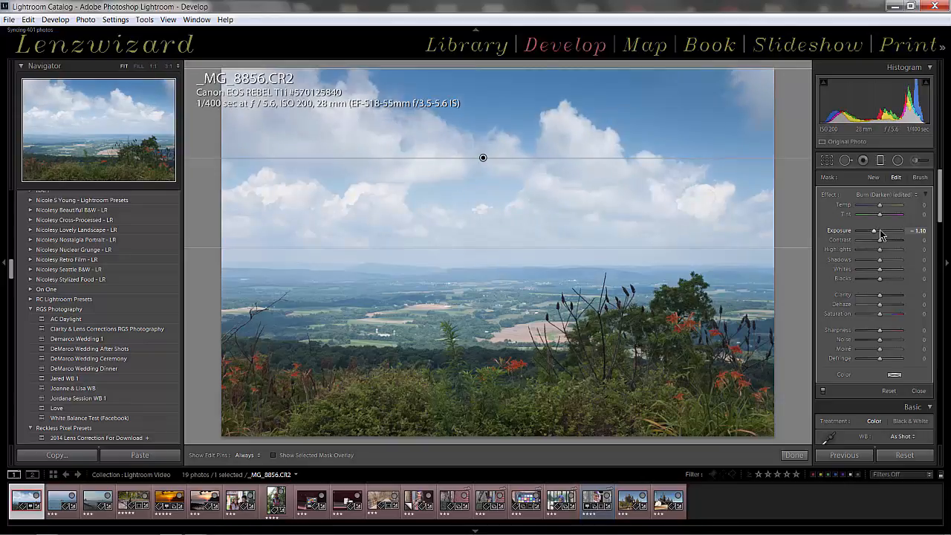
key(Down)
key(Down)
key(Down)
key(Down)
key(Down)
key(Down)
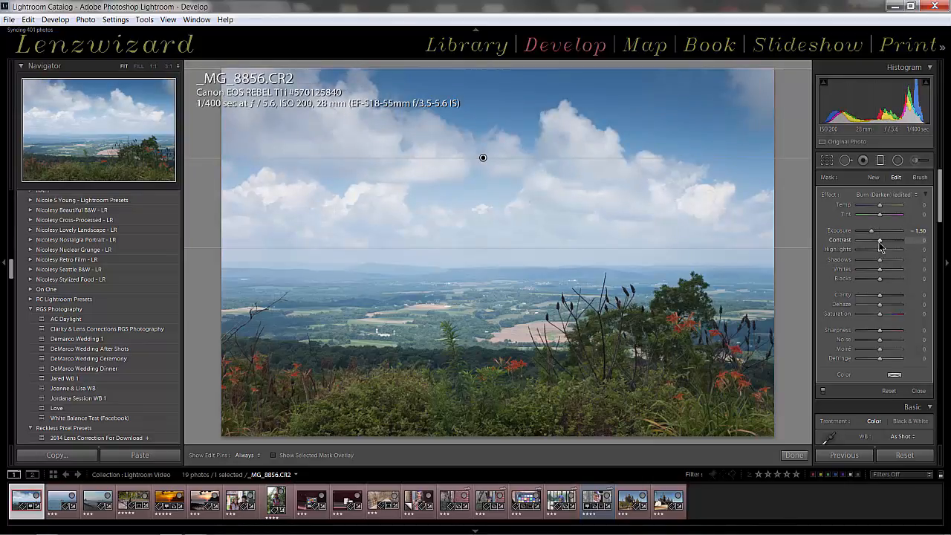
Raise the graduated filter's Contrast to 63.
key(Up)
key(Up)
key(Up)
key(Up)
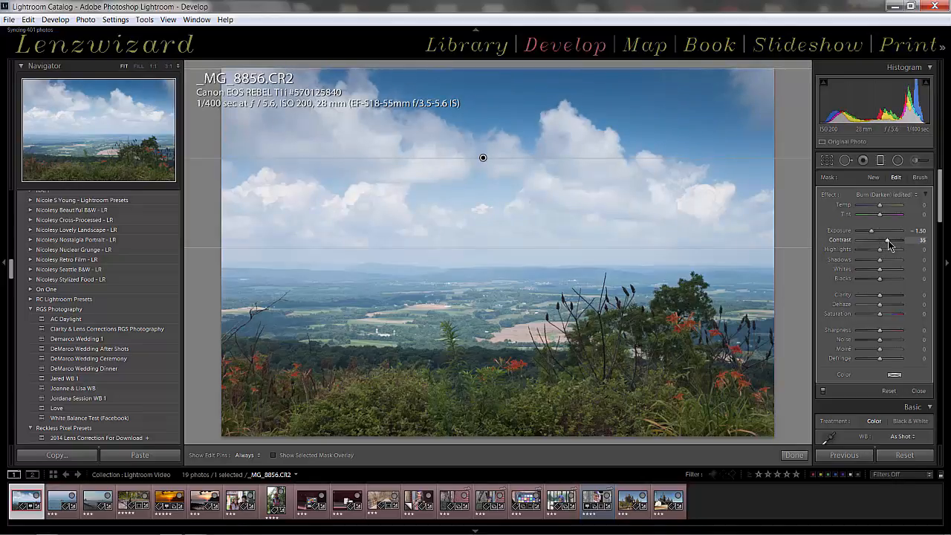
drag(888, 245, 895, 246)
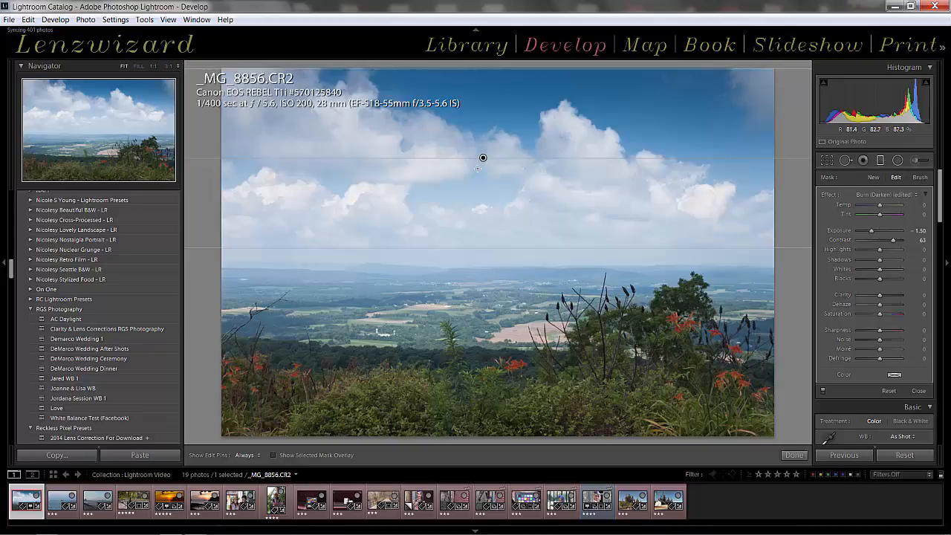
Narrow the graduated filter's transition and centre it on the horizon line.
drag(483, 158, 478, 266)
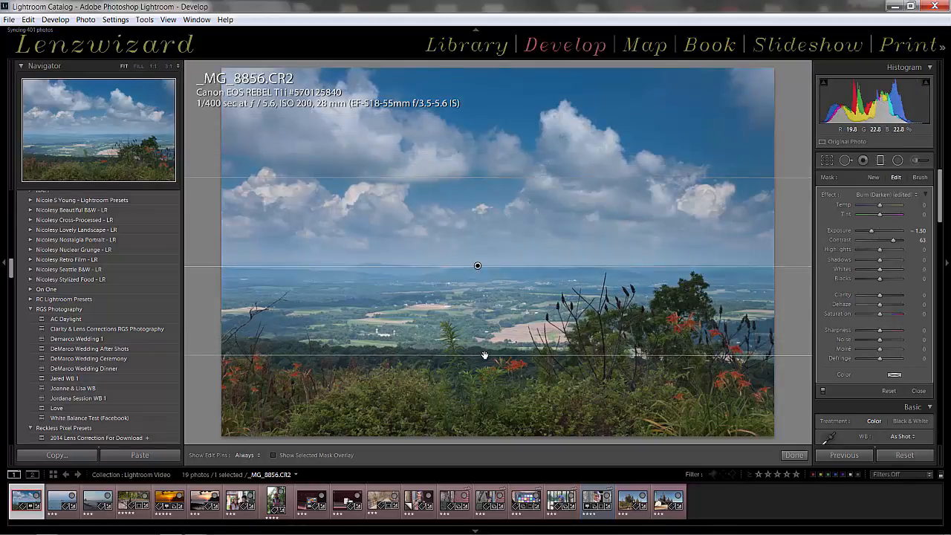
drag(485, 355, 484, 269)
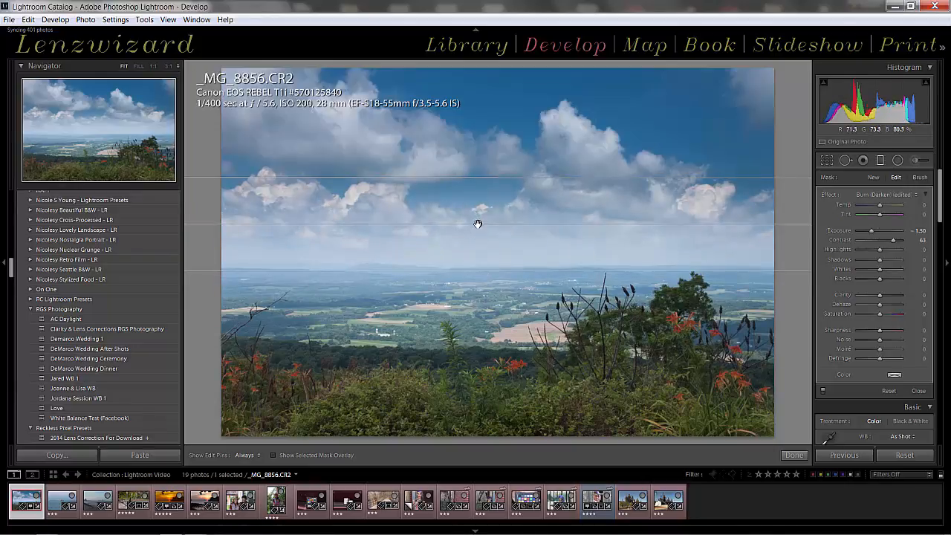
drag(478, 230, 481, 261)
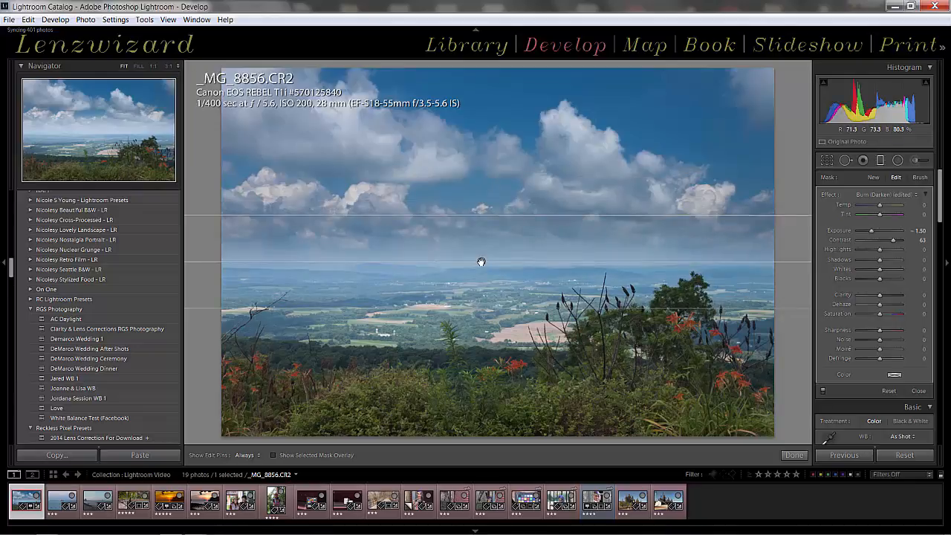
Reset the graduated filter's Exposure and lower it to -0.70.
double_click(872, 230)
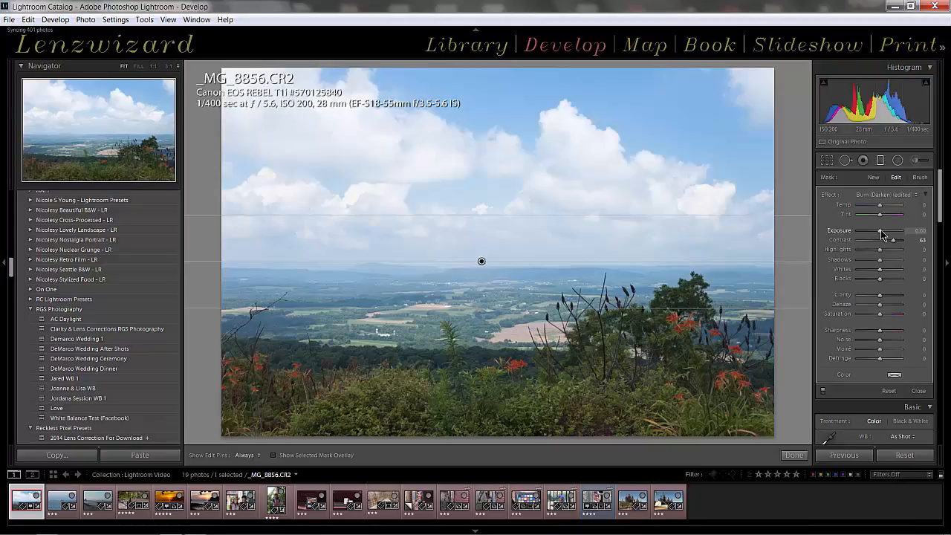
key(Up)
key(Up)
key(Up)
key(Up)
key(Down)
key(Down)
key(Down)
key(Down)
key(Down)
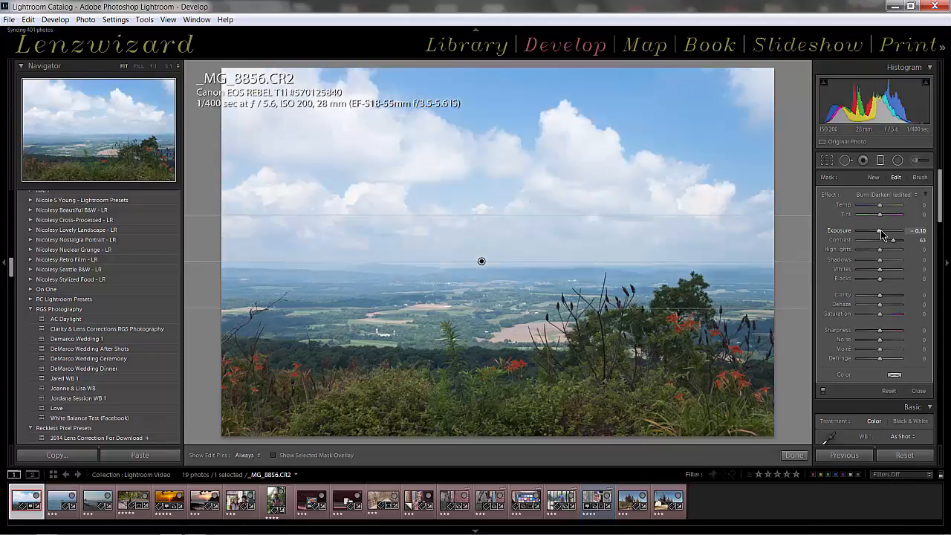
key(Down)
key(Down)
key(Down)
key(Down)
key(Down)
key(Down)
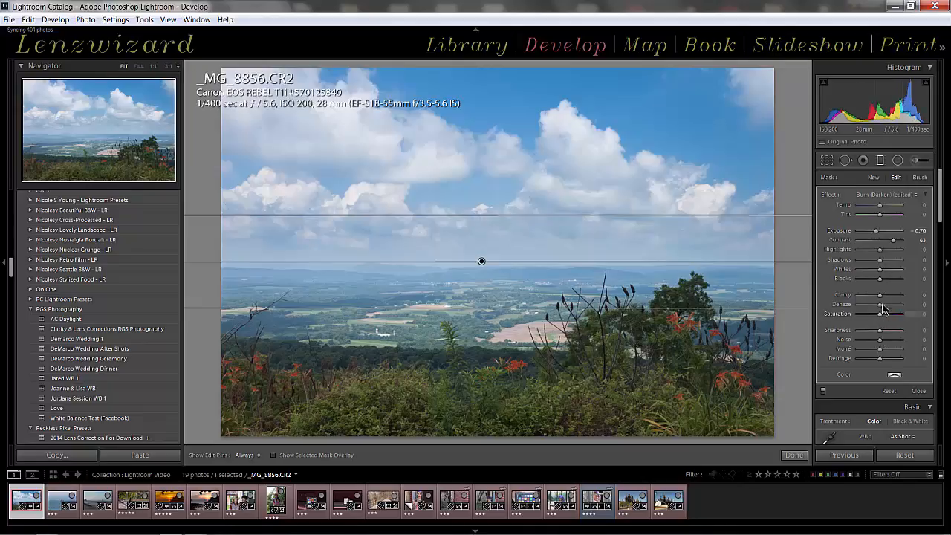
Set the graduated filter's Clarity to 36 and its Dehaze to 12.
drag(882, 296, 897, 309)
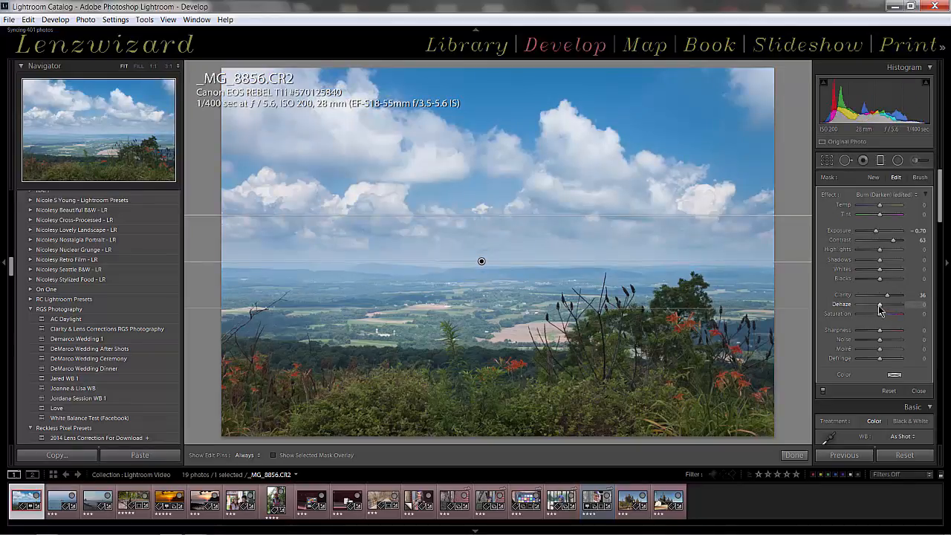
drag(879, 311, 880, 311)
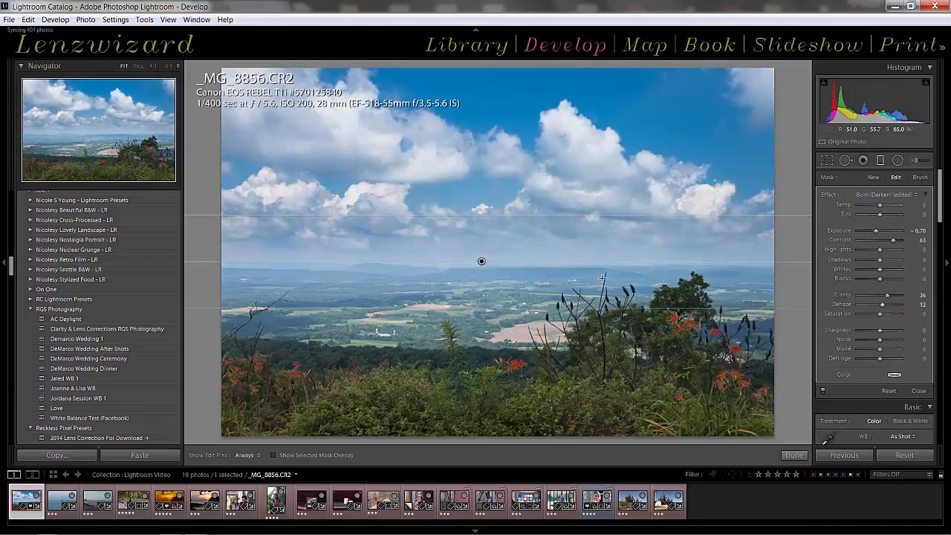
Move the graduated filter down so its centre lies over the valley fields below the horizon.
drag(482, 262, 481, 295)
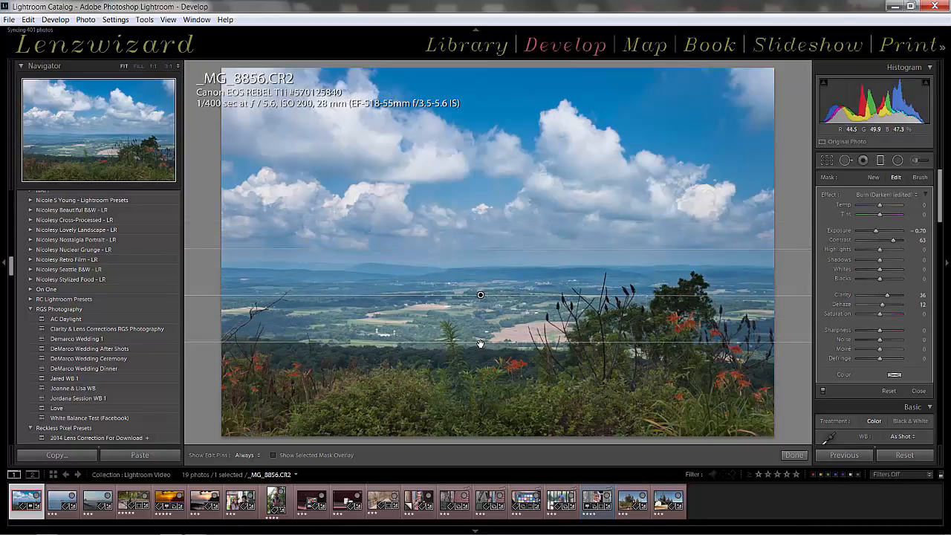
Raise the graduated filter's lower boundary to just above the dark tree line and set its Dehaze to 18.
drag(480, 343, 480, 330)
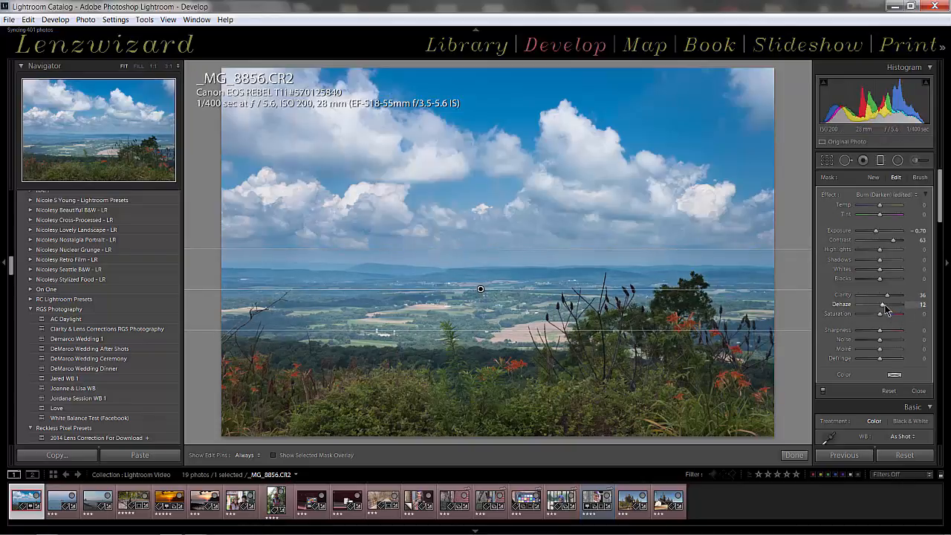
drag(883, 305, 883, 304)
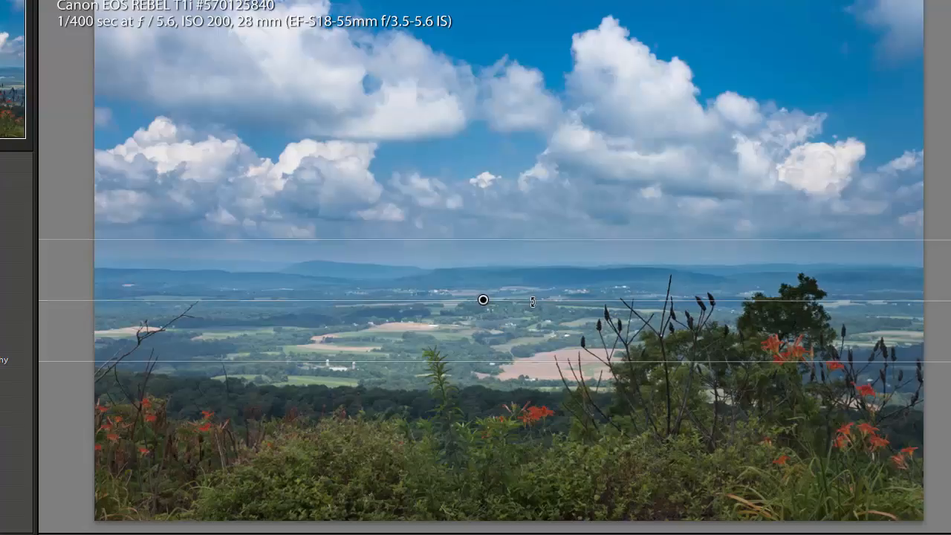
Try tilting the graduated filter around its centre pin, and undo the rotation.
mouse_move(532, 300)
mouse_down()
mouse_move(529, 281)
mouse_move(531, 309)
mouse_up()
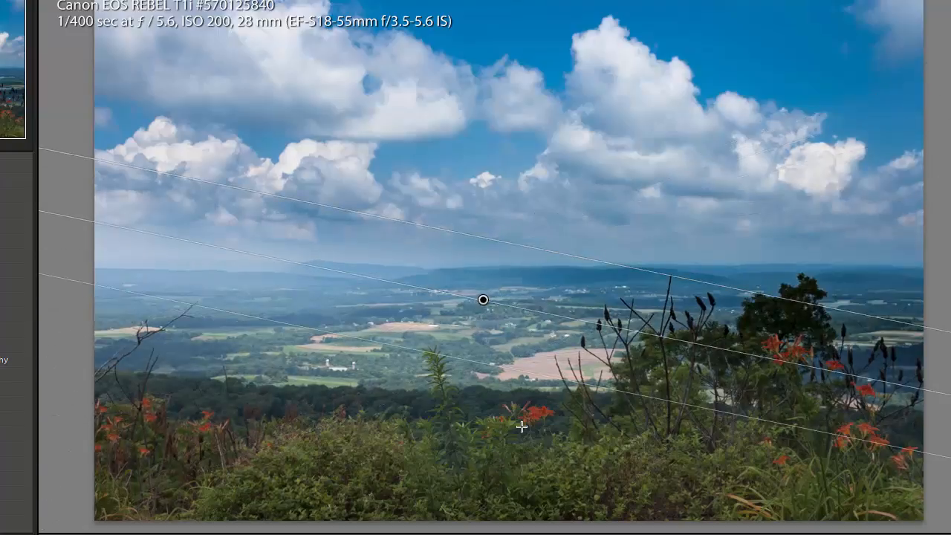
key(ctrl+z)
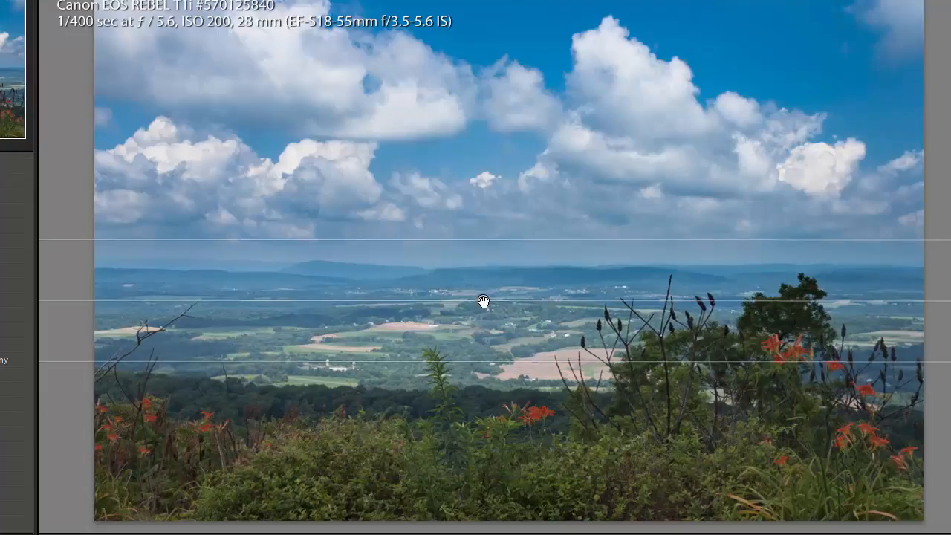
mouse_move(483, 301)
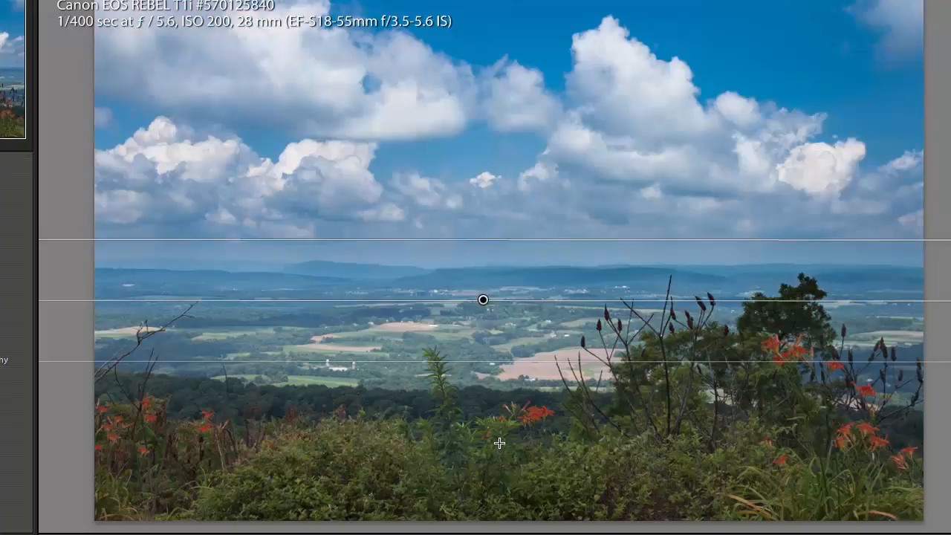
Toggle the selected mask overlay on and off to examine which area the graduated filter covers, leaving it hidden.
key(o)
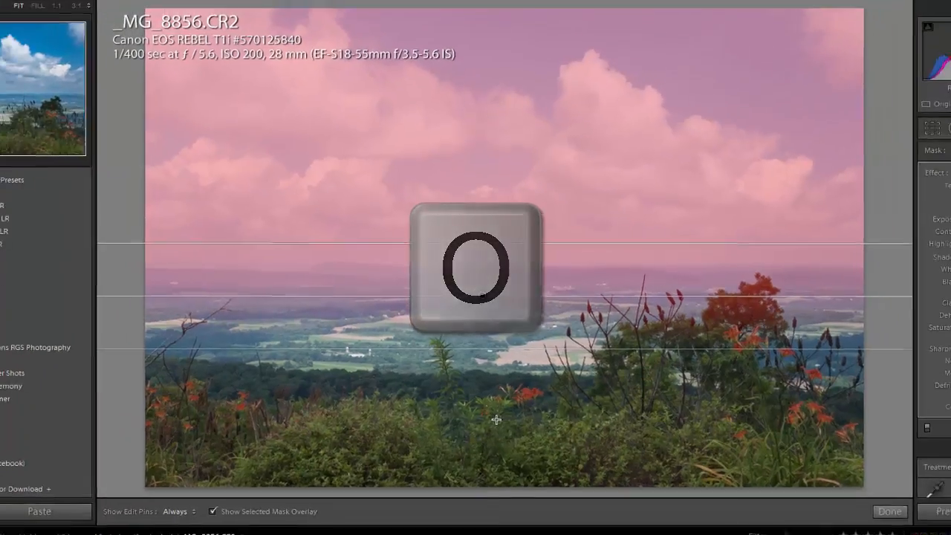
key(o)
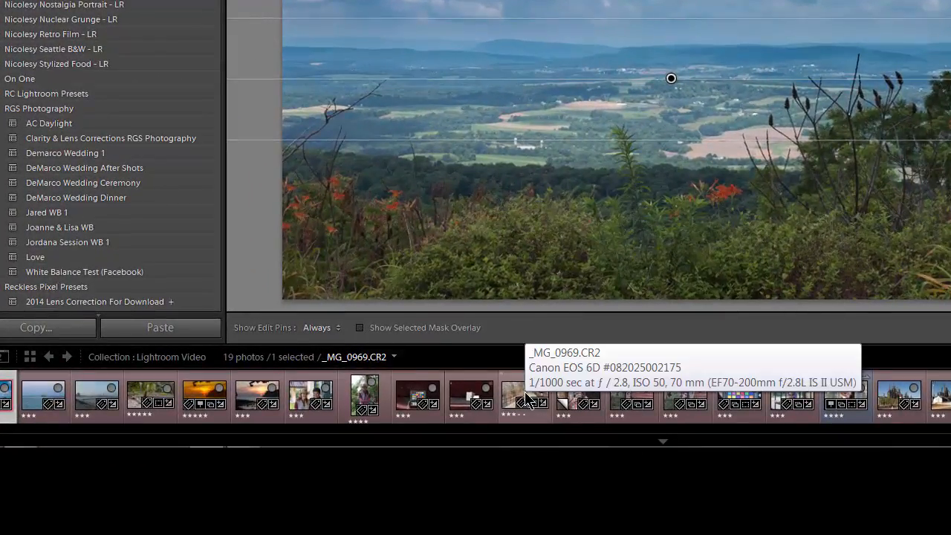
key(o)
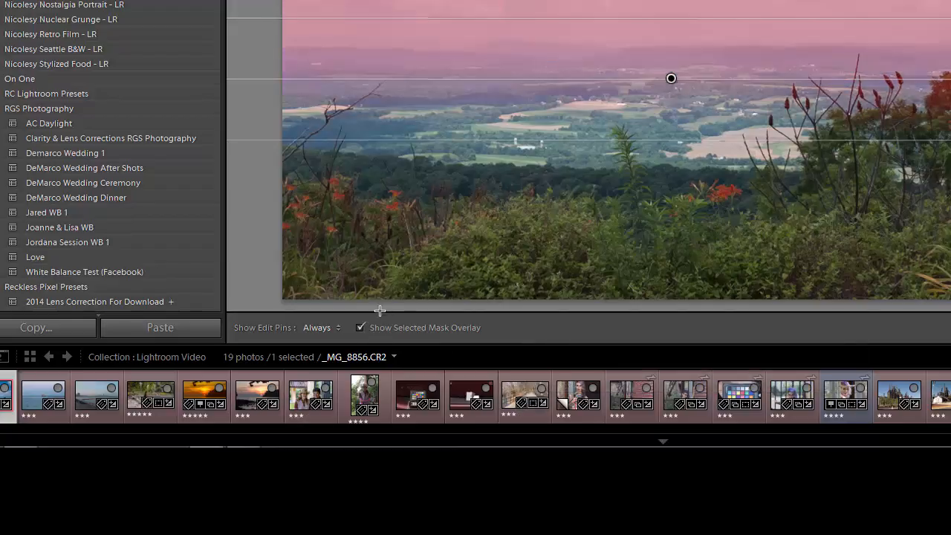
click(361, 328)
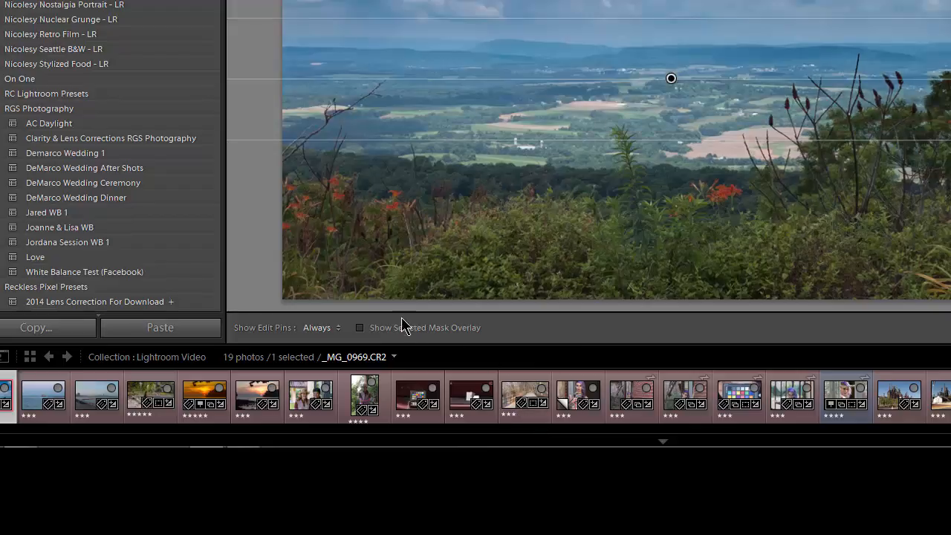
click(363, 331)
mouse_move(587, 447)
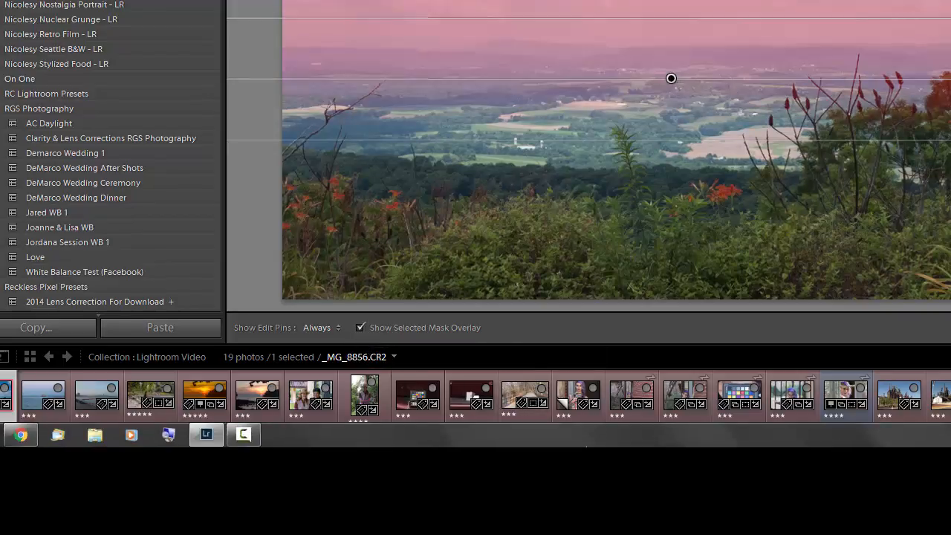
key(o)
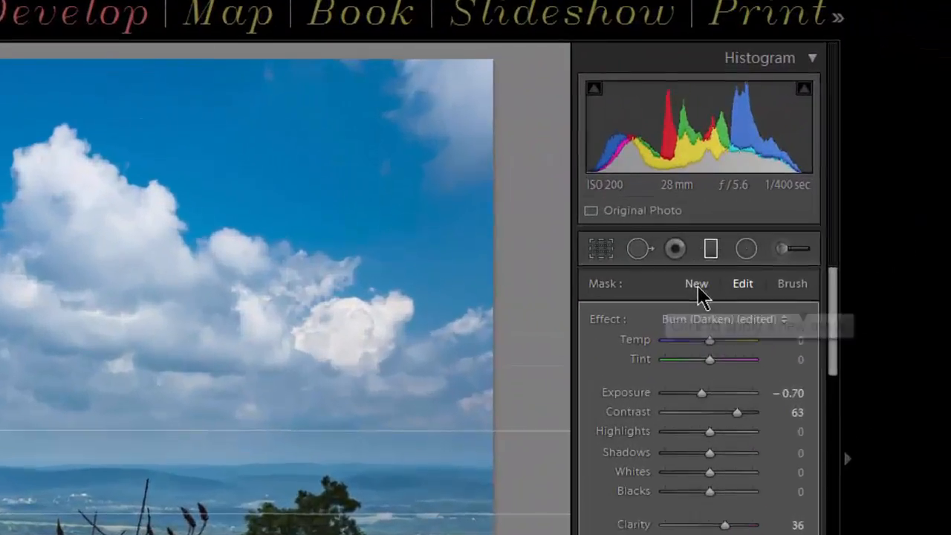
Add a new graduated filter over the foreground bushes, drawn upward from the photo's lower edge to the dark tree line.
click(899, 164)
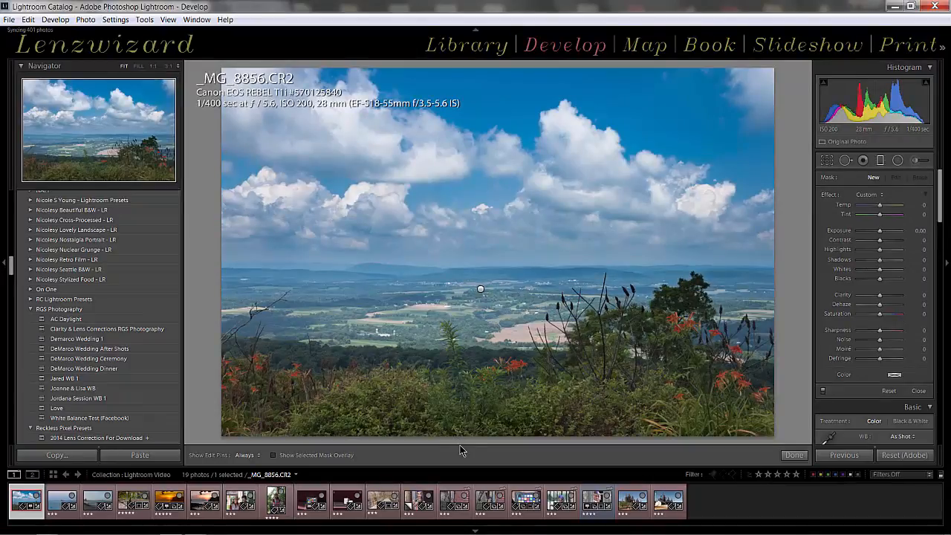
drag(463, 439, 462, 361)
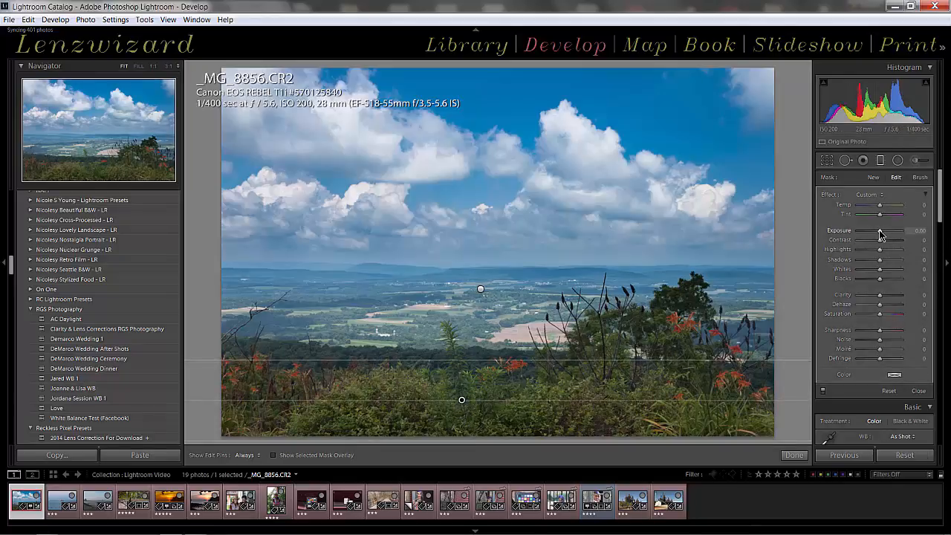
Set the foreground filter's Exposure to 1.20, Contrast to 15, Clarity to 14, Dehaze to 21 and Sharpness to 29.
drag(880, 234, 881, 235)
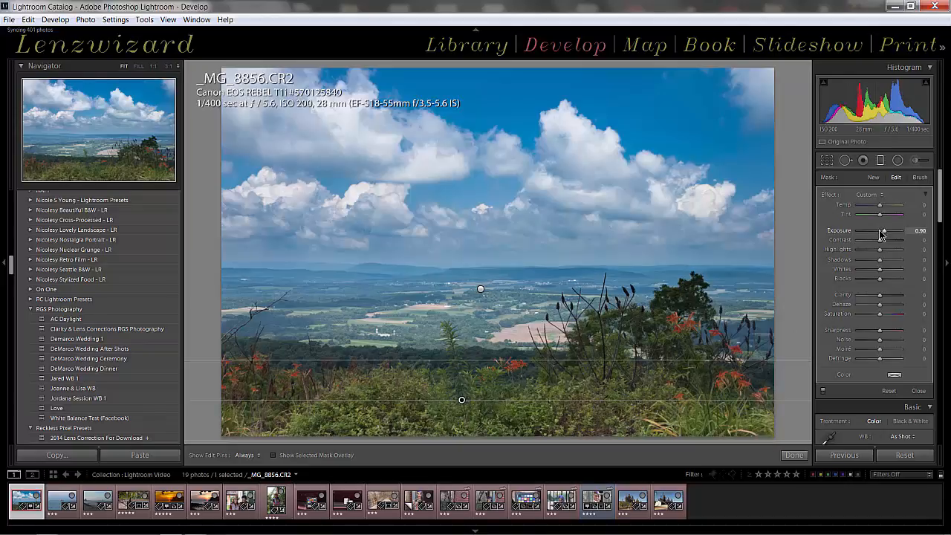
key(Up)
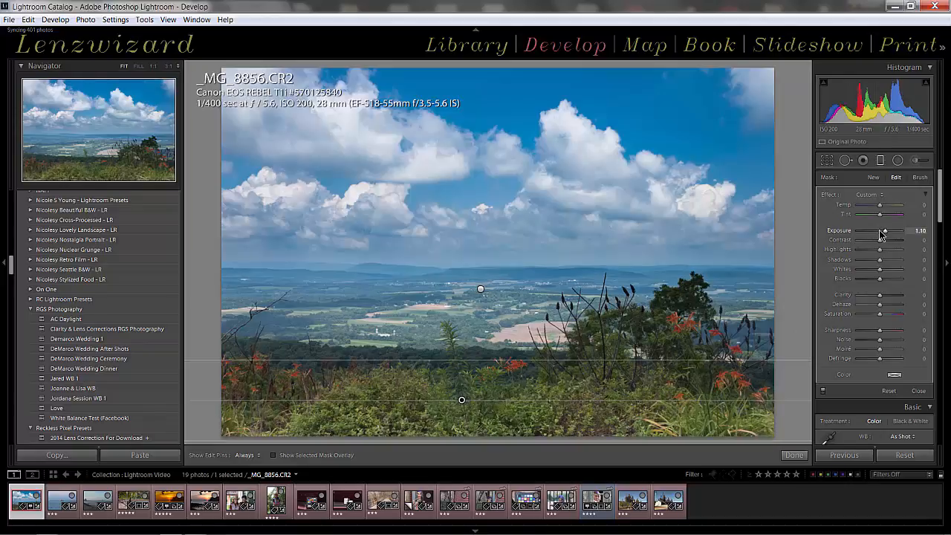
drag(879, 242, 882, 242)
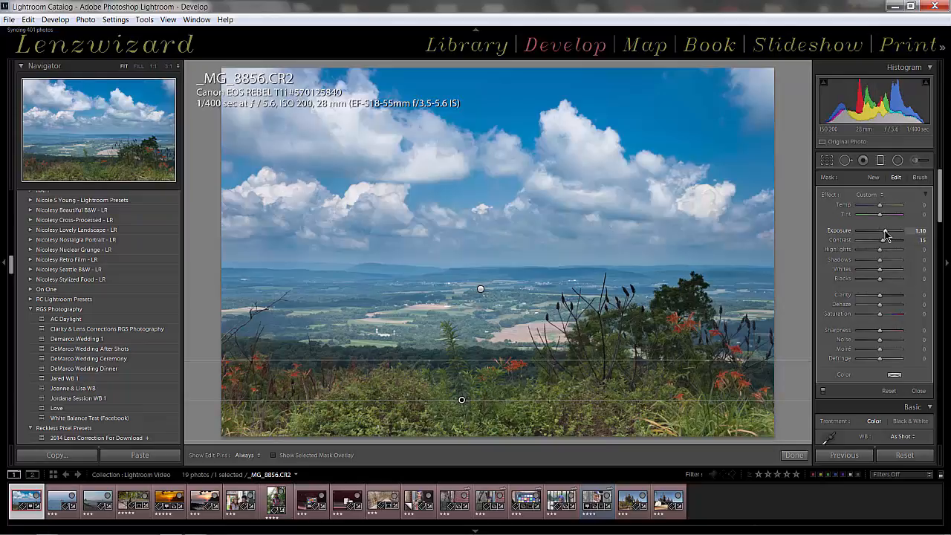
key(Up)
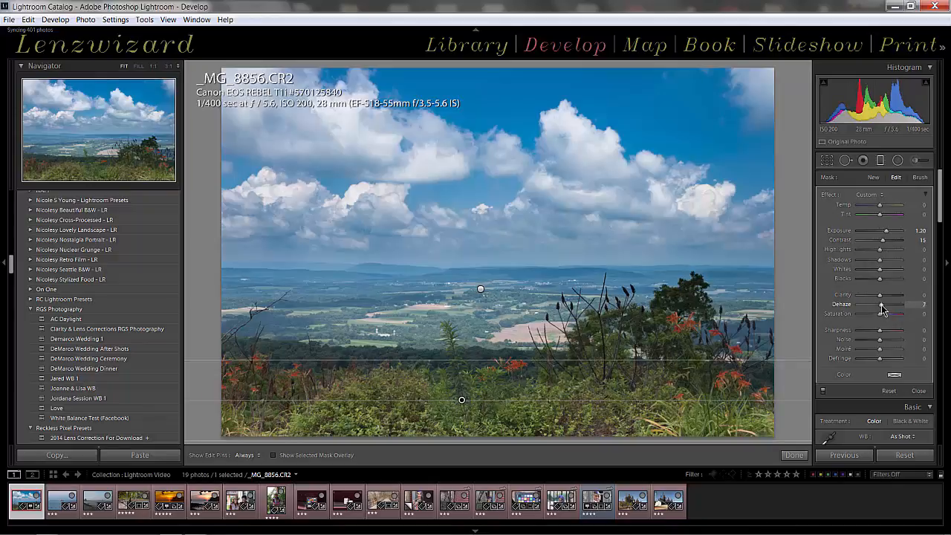
drag(882, 306, 883, 306)
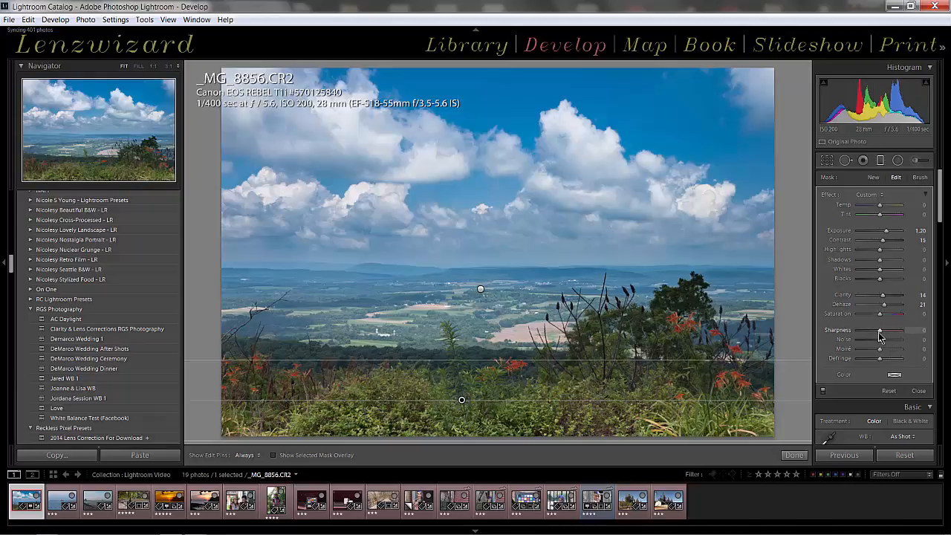
drag(883, 336, 885, 338)
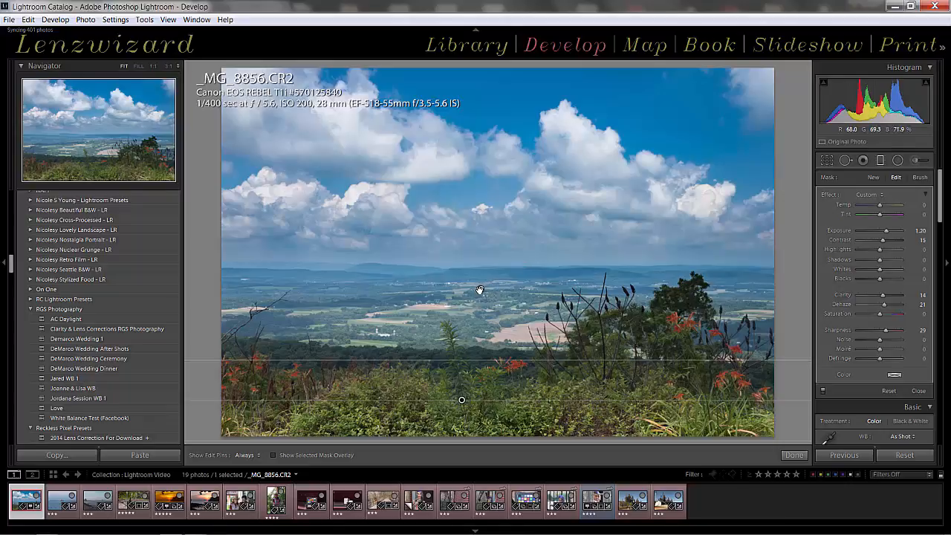
Alternate between the sky and foreground filters to compare their masks and settings, ending with the sky filter selected.
mouse_move(479, 290)
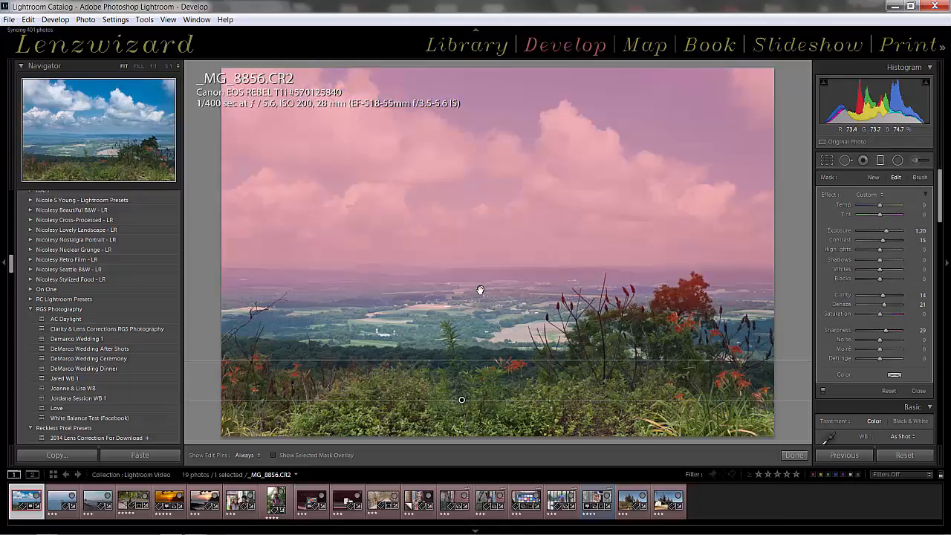
click(481, 289)
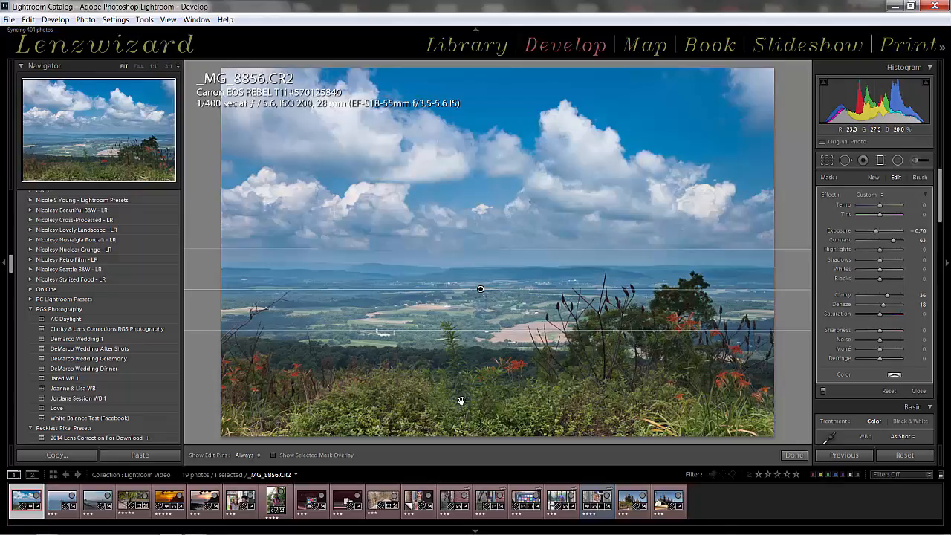
click(461, 401)
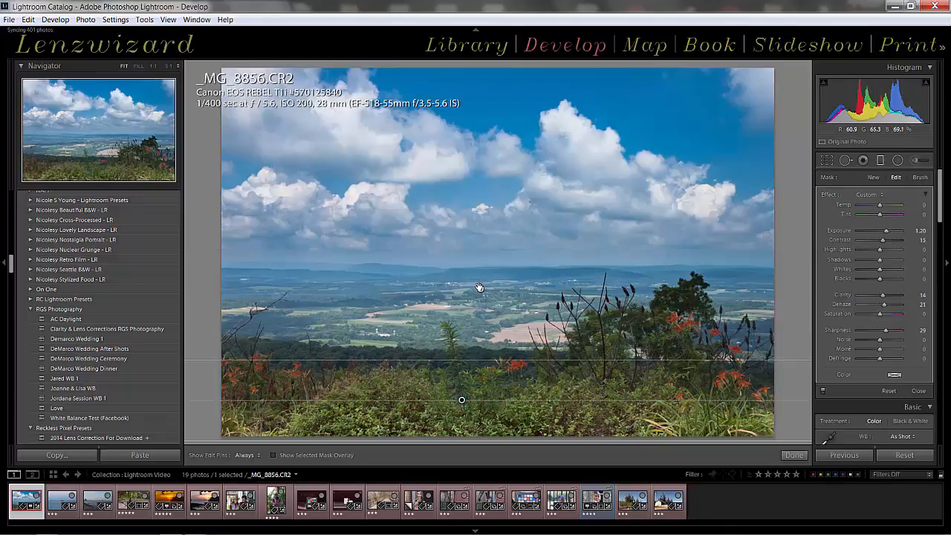
click(480, 288)
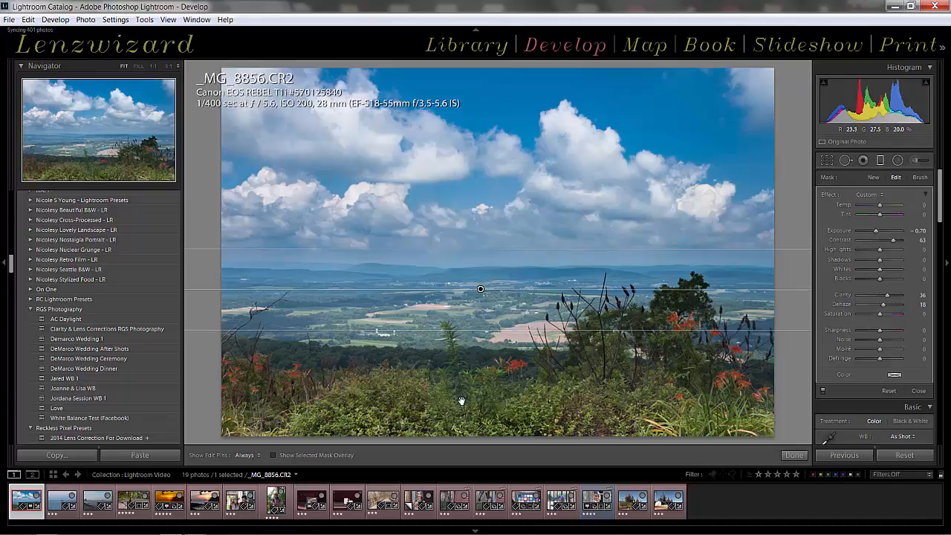
mouse_move(461, 401)
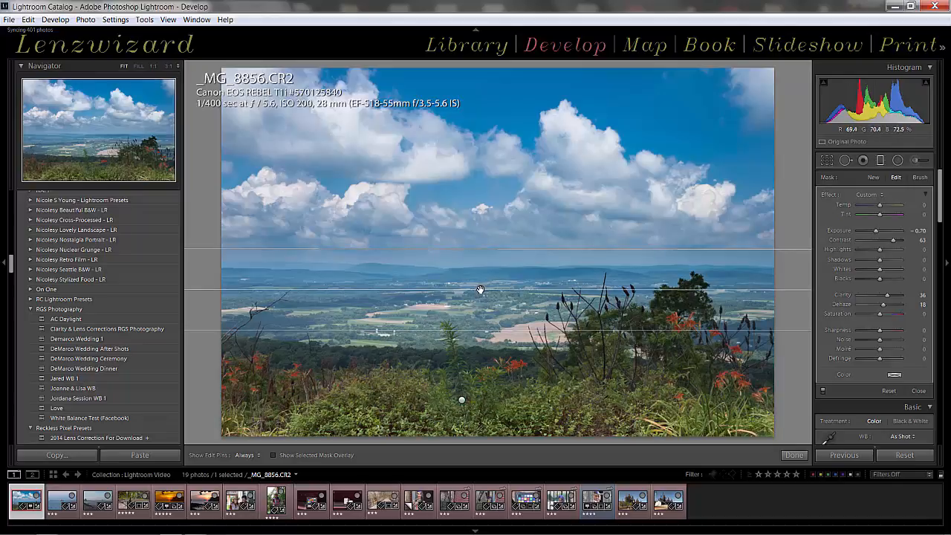
mouse_move(480, 289)
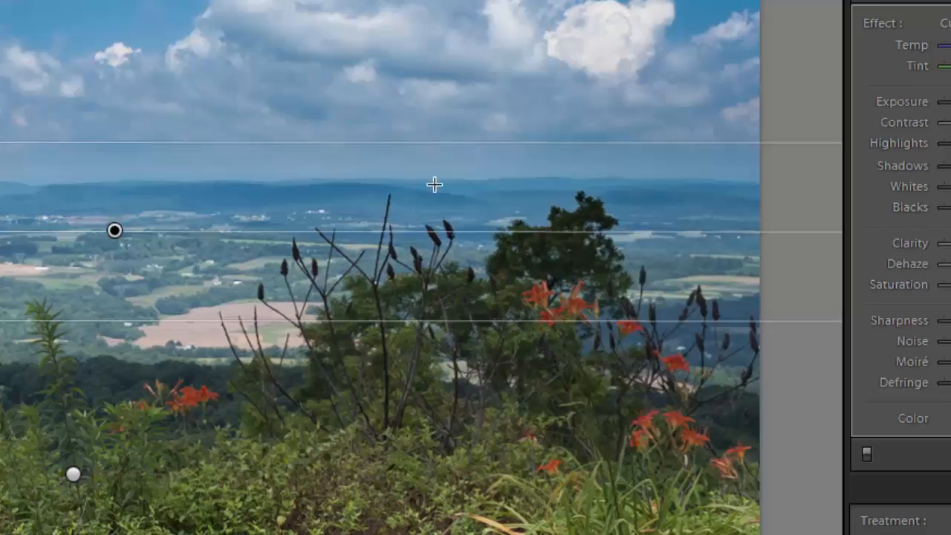
Switch the graduated filter effects off and on to compare the photo before and after, leaving them on.
click(866, 454)
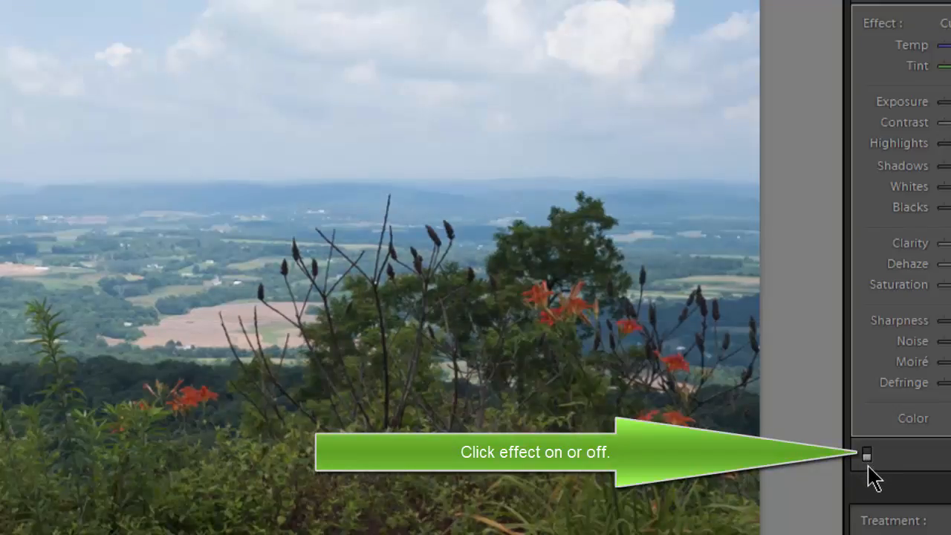
click(866, 454)
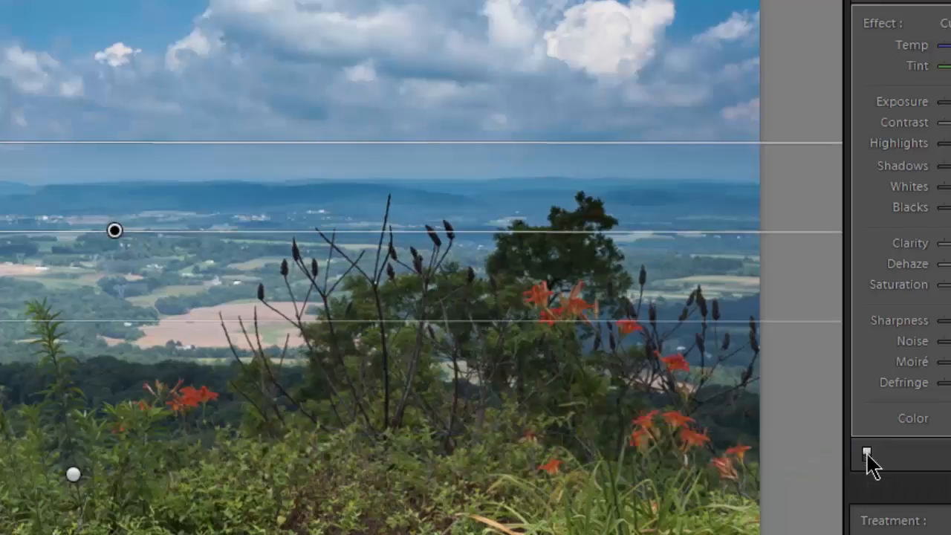
click(866, 454)
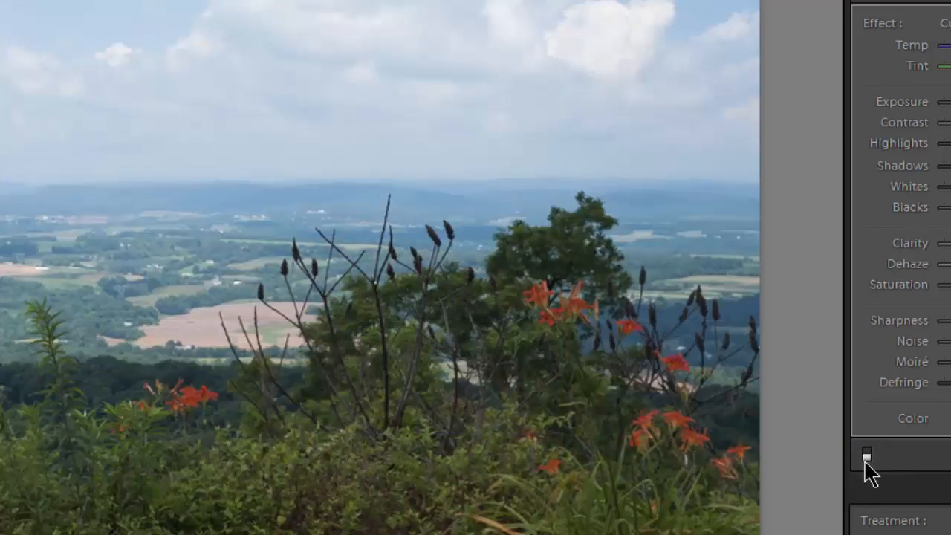
click(866, 453)
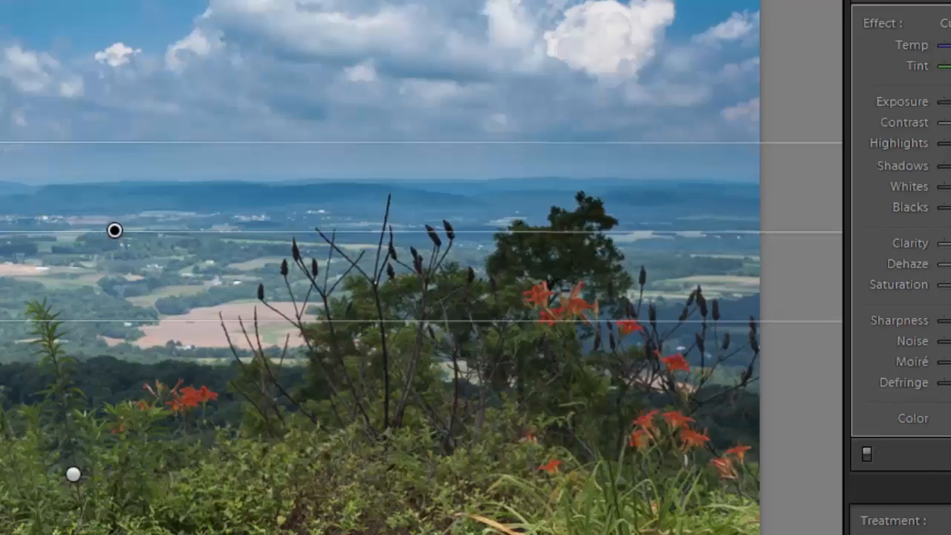
click(866, 454)
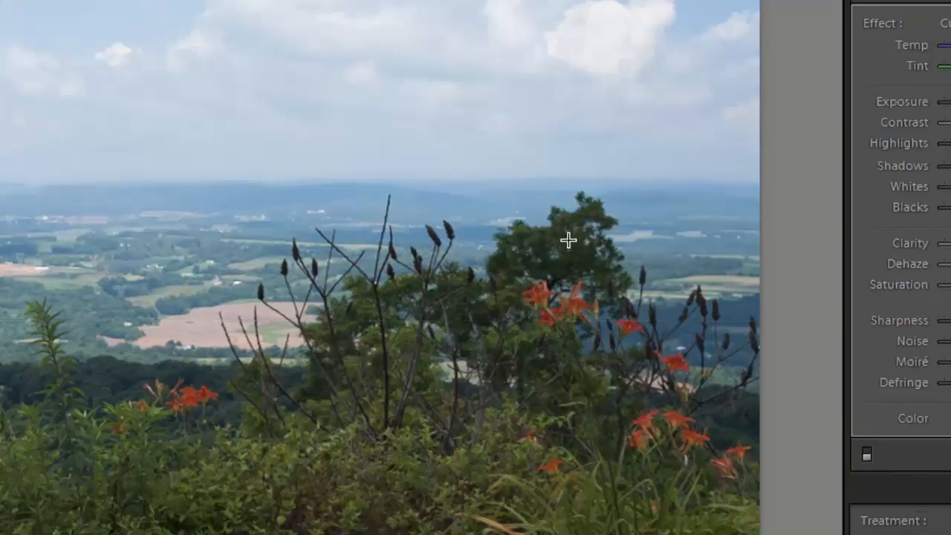
click(866, 454)
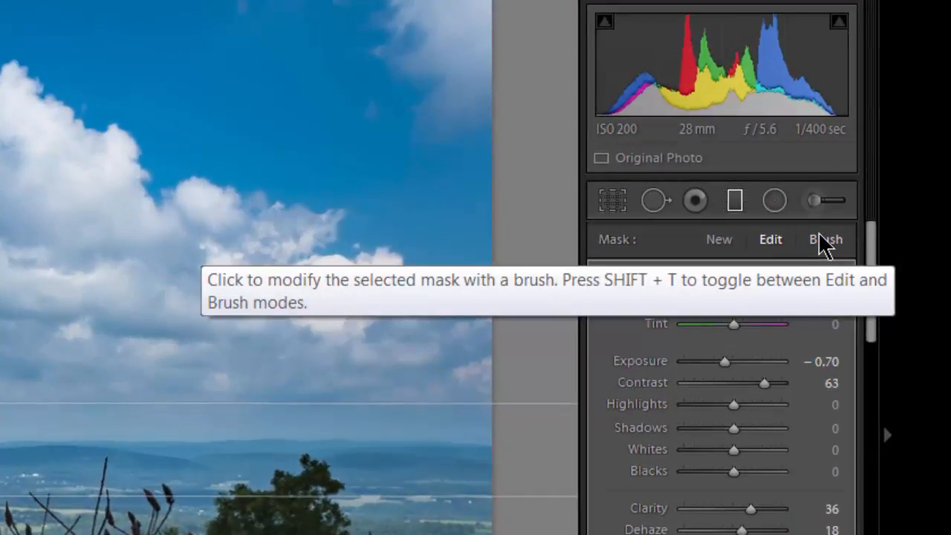
Try painting the sky filter's mask over the tree with the brush, and undo the strokes.
click(825, 241)
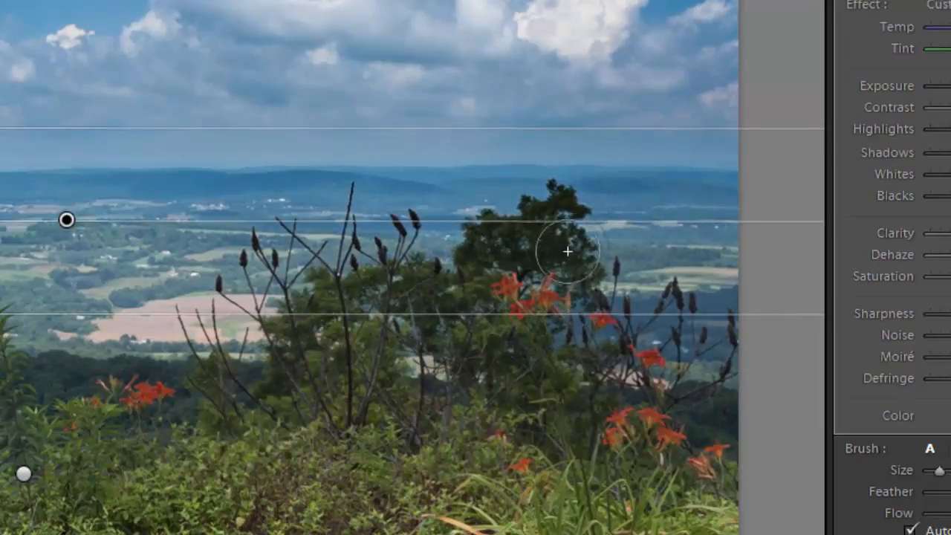
scroll(563, 304, down, 3)
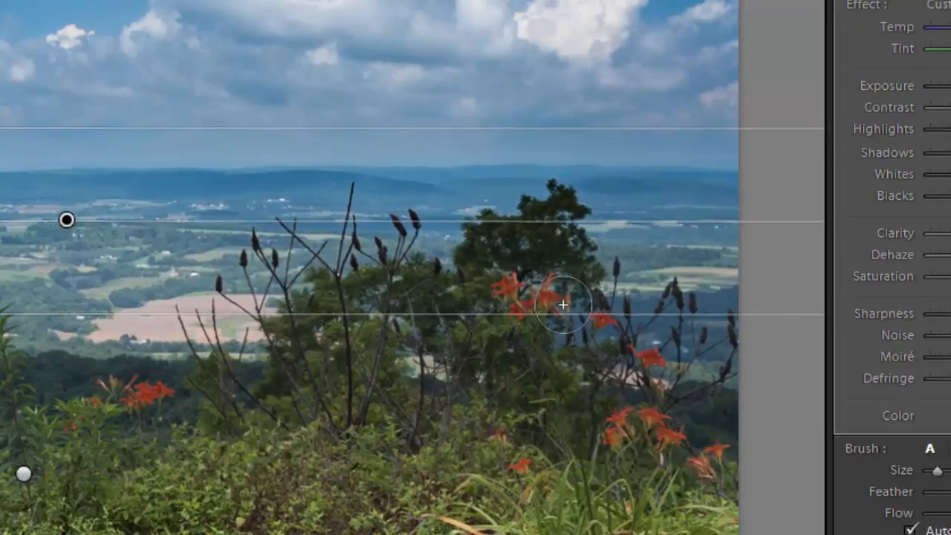
scroll(563, 304, up, 3)
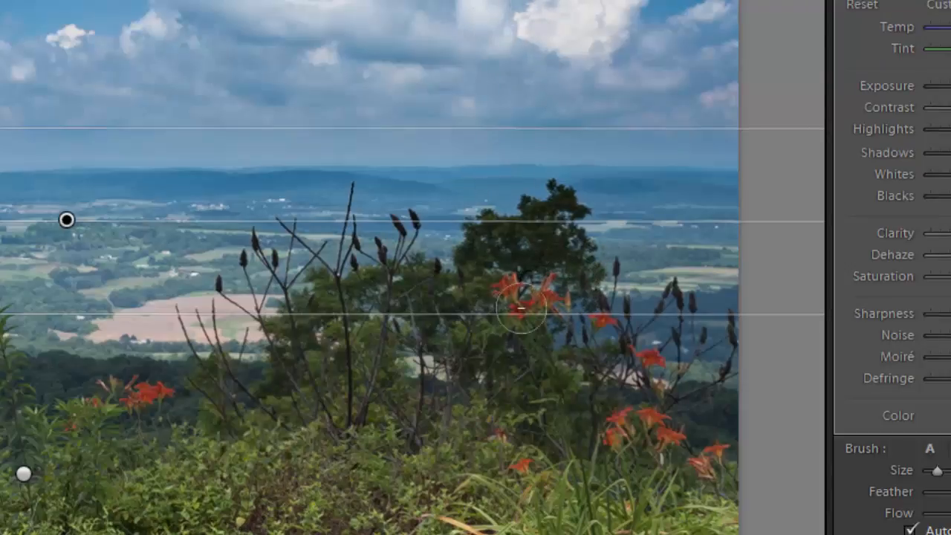
key(alt)
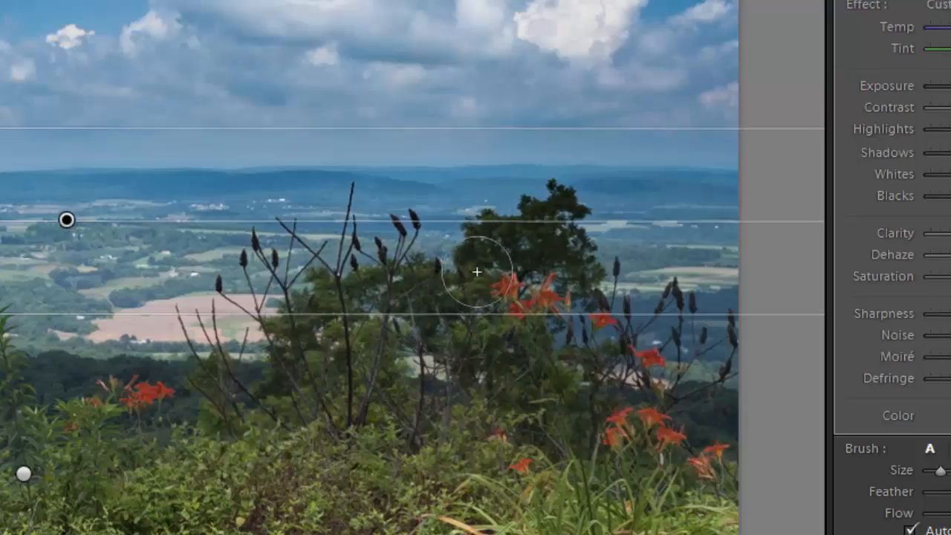
mouse_move(480, 274)
mouse_down()
mouse_move(529, 284)
mouse_move(482, 294)
mouse_move(552, 280)
mouse_move(446, 282)
mouse_move(338, 301)
mouse_move(498, 279)
mouse_up()
drag(547, 427, 542, 297)
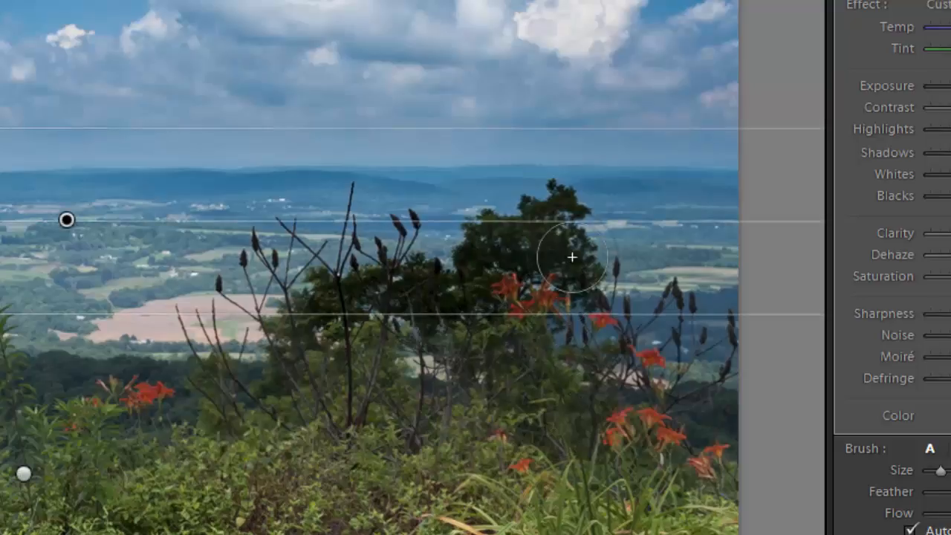
key(ctrl+z)
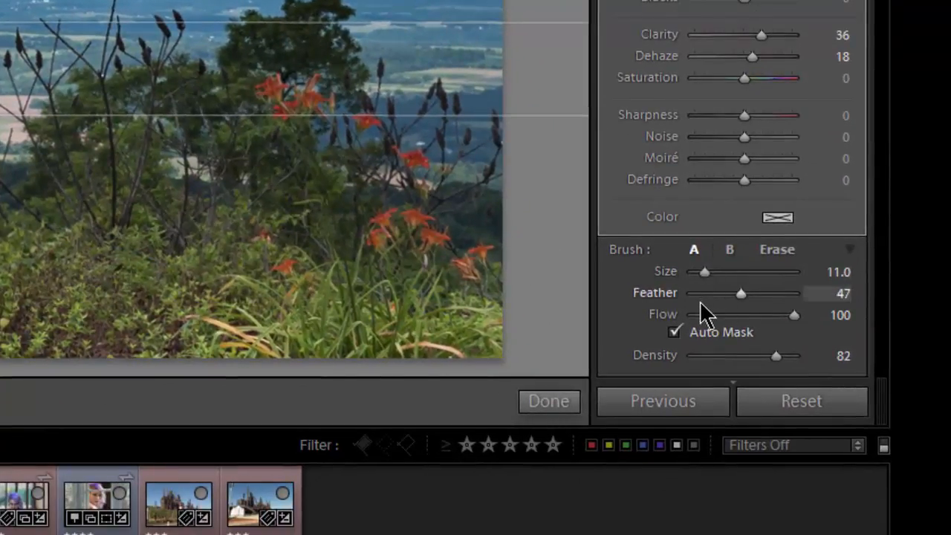
Lower the Erase brush's Feather and shrink the brush to suit the tree's fine detail.
scroll(371, 97, up, 4)
scroll(402, 104, down, 3)
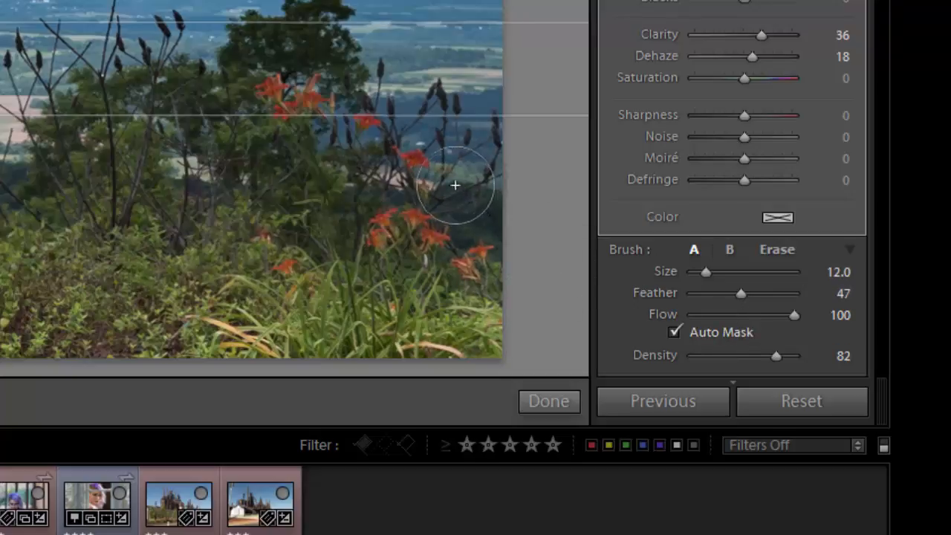
key(alt)
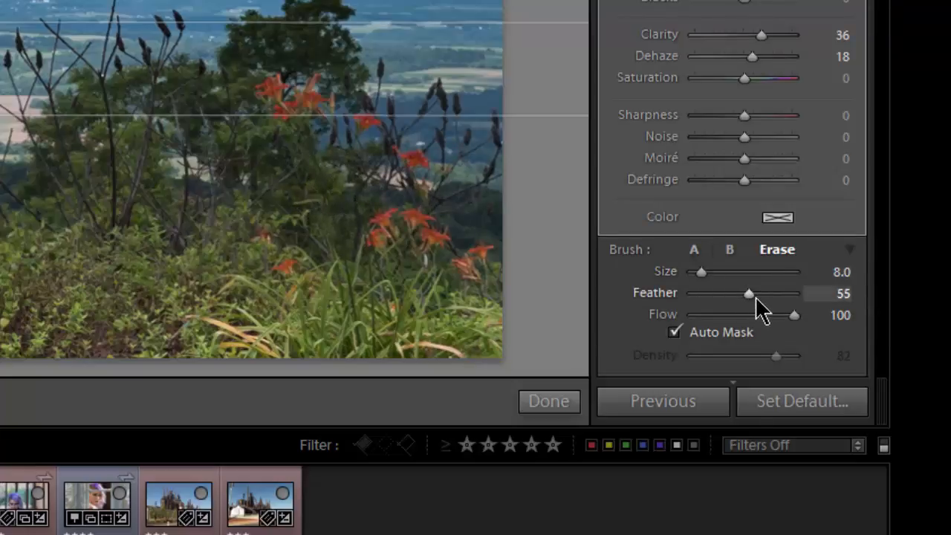
drag(750, 294, 708, 301)
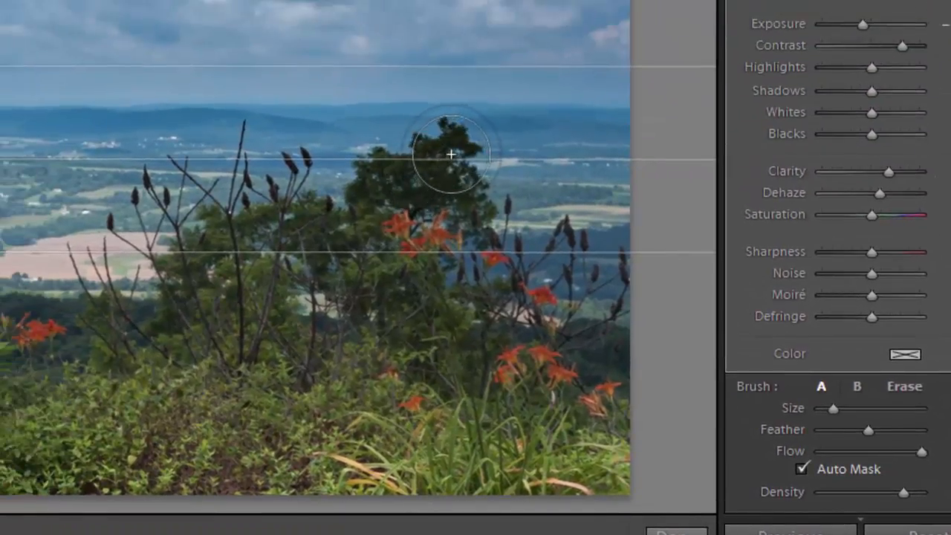
scroll(451, 155, down, 6)
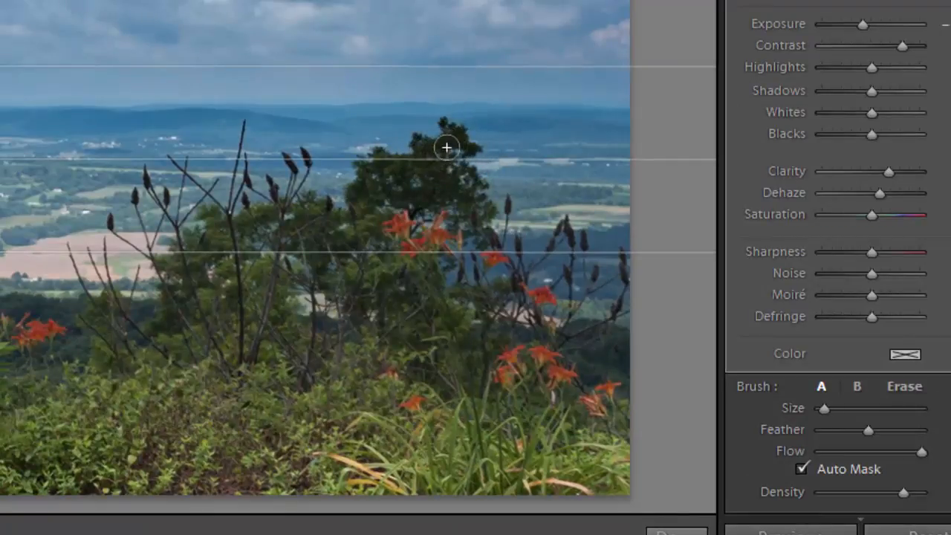
scroll(449, 145, down, 2)
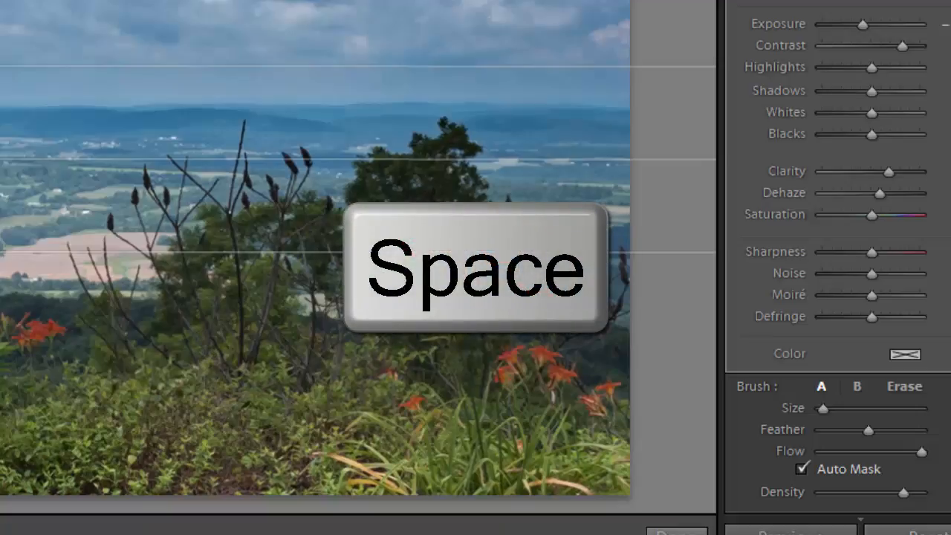
Erase the sky filter's effect from the tree's crown and inner foliage at close range.
click(434, 132)
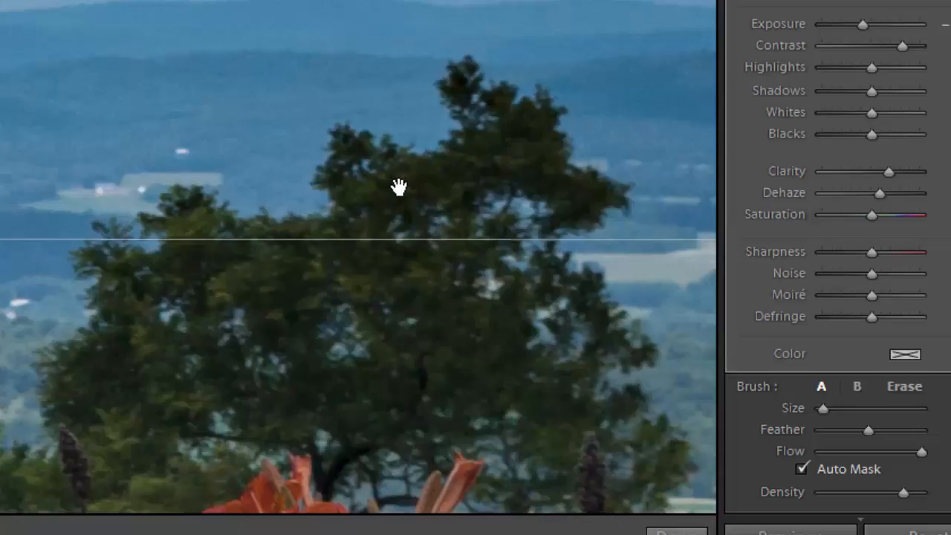
drag(395, 200, 182, 40)
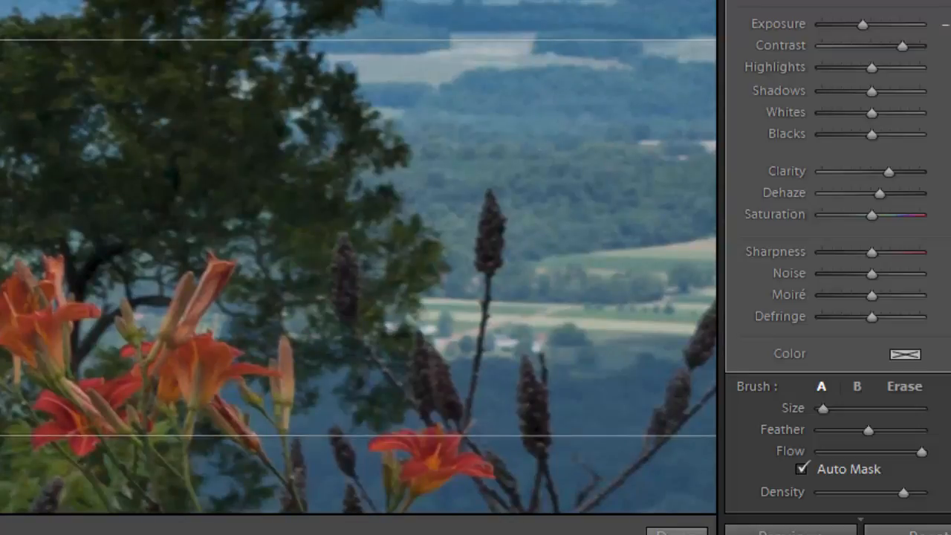
key(alt)
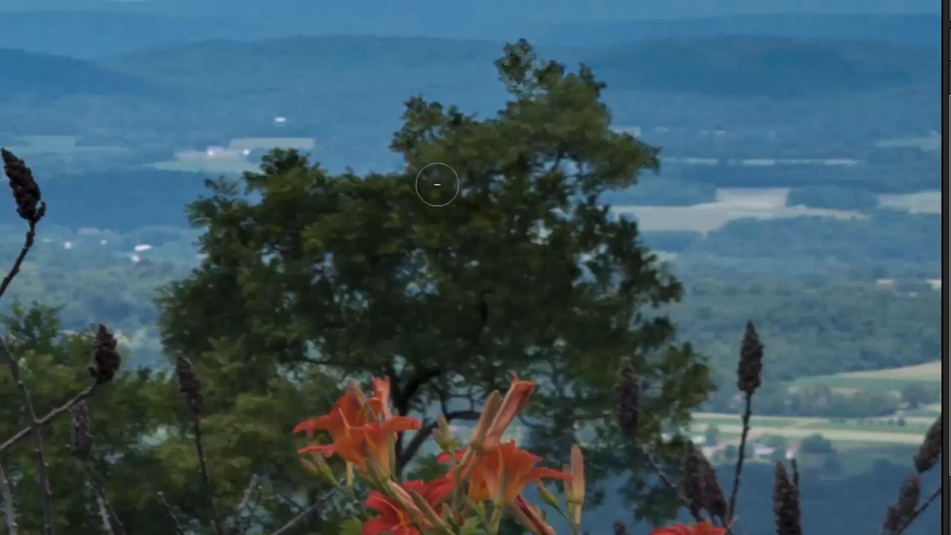
mouse_move(432, 157)
mouse_down()
mouse_move(428, 182)
mouse_move(446, 219)
mouse_move(473, 217)
mouse_up()
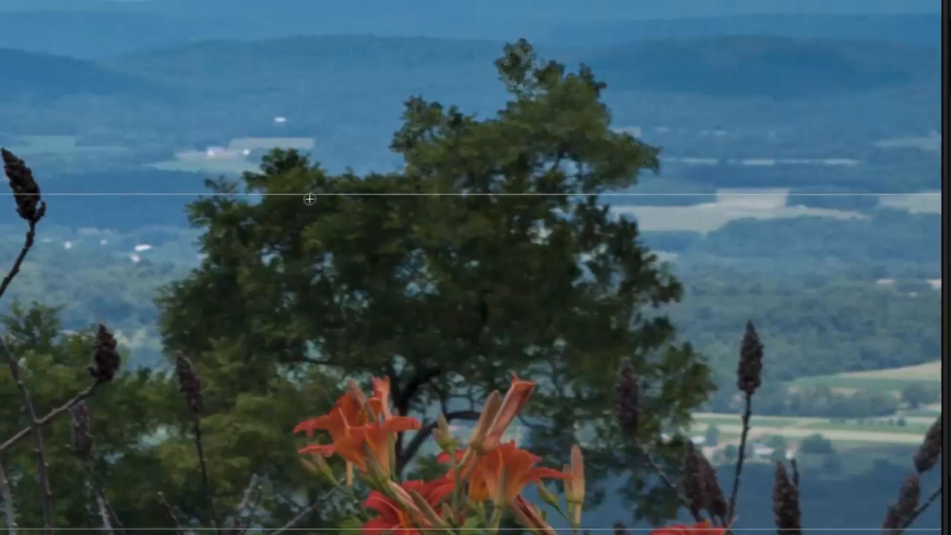
mouse_move(284, 171)
mouse_down()
mouse_move(346, 208)
mouse_move(447, 188)
mouse_move(361, 218)
mouse_move(477, 172)
mouse_move(508, 176)
mouse_move(454, 237)
mouse_move(511, 290)
mouse_move(349, 229)
mouse_move(227, 218)
mouse_move(211, 300)
mouse_move(245, 291)
mouse_move(276, 253)
mouse_move(379, 306)
mouse_move(418, 310)
mouse_move(467, 225)
mouse_move(566, 248)
mouse_move(612, 218)
mouse_move(642, 271)
mouse_move(574, 298)
mouse_move(575, 325)
mouse_up()
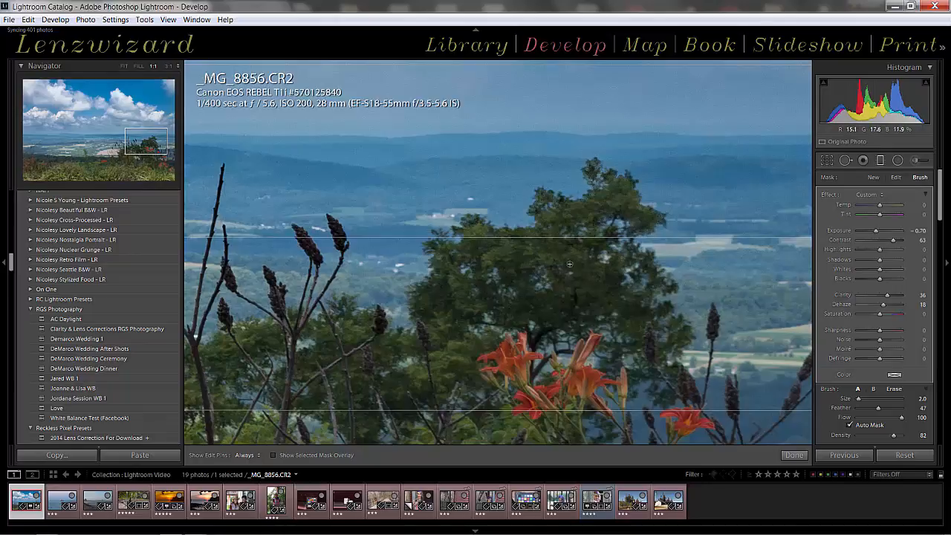
Erase the sky filter's effect from the shrubs and stems beside the tree, and finish editing the filter.
key(alt)
mouse_move(546, 350)
mouse_down()
mouse_move(558, 277)
mouse_move(582, 222)
mouse_up()
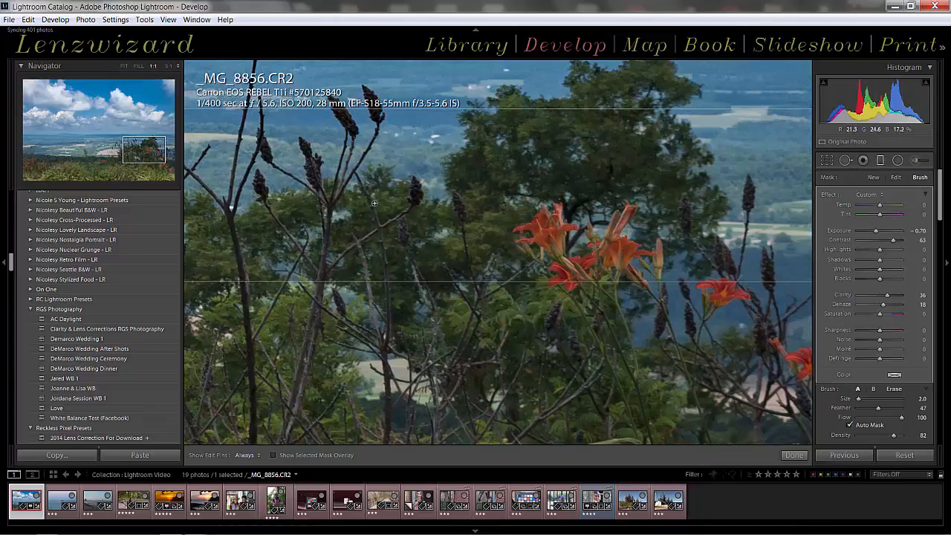
drag(402, 209, 414, 207)
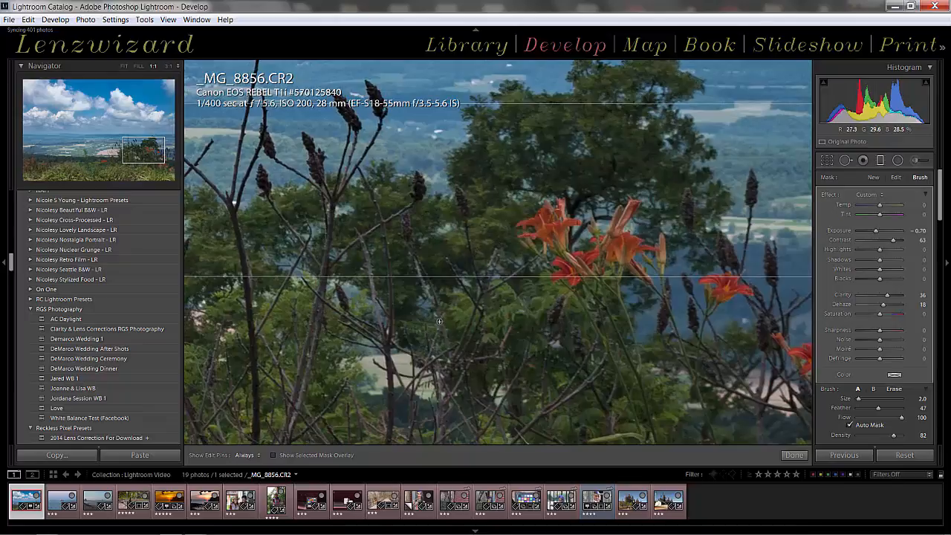
drag(439, 320, 438, 318)
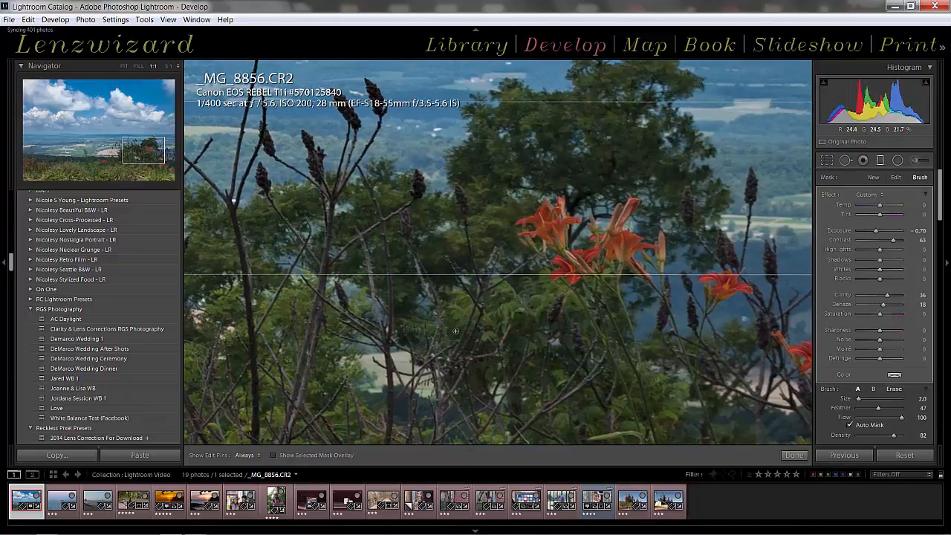
key(z)
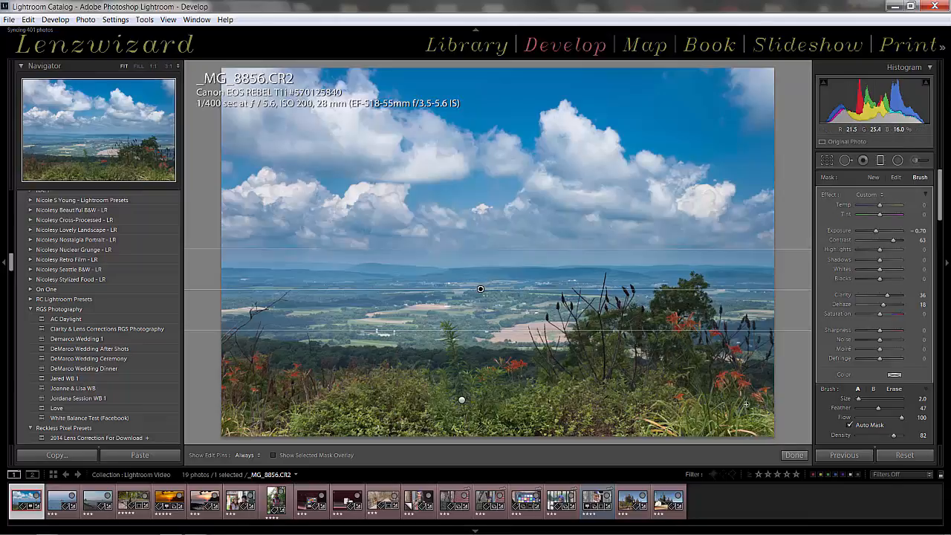
click(794, 455)
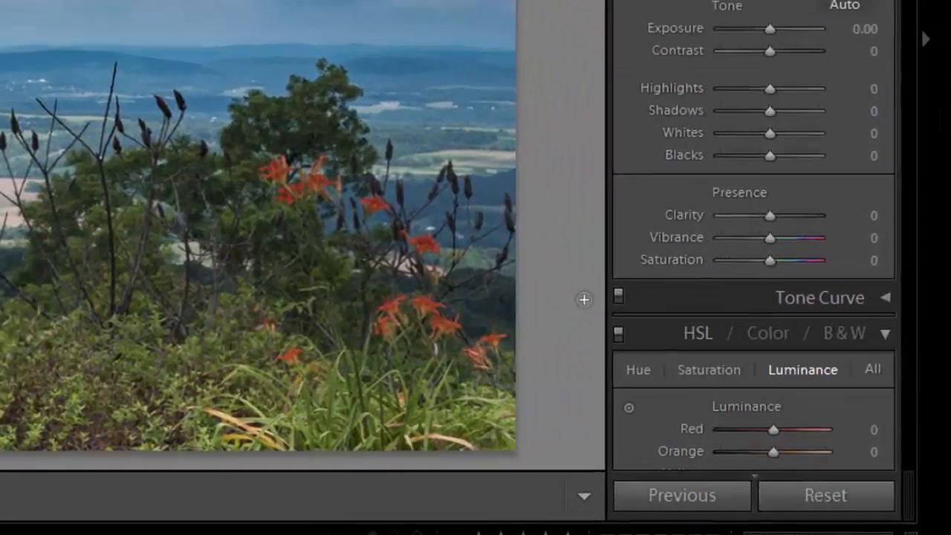
Reset all graduated filters on the landscape photo and open the portrait _MG_3597-2.CR2.
key(m)
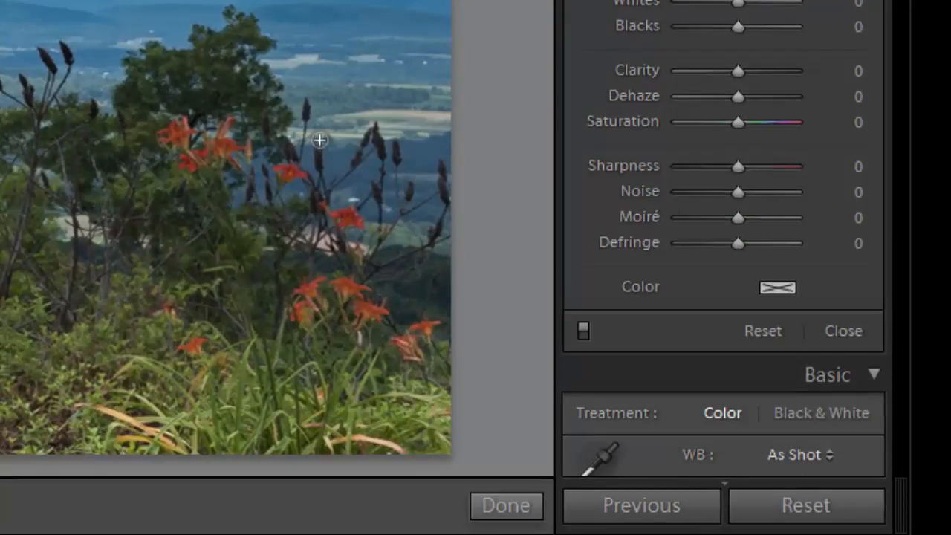
click(763, 331)
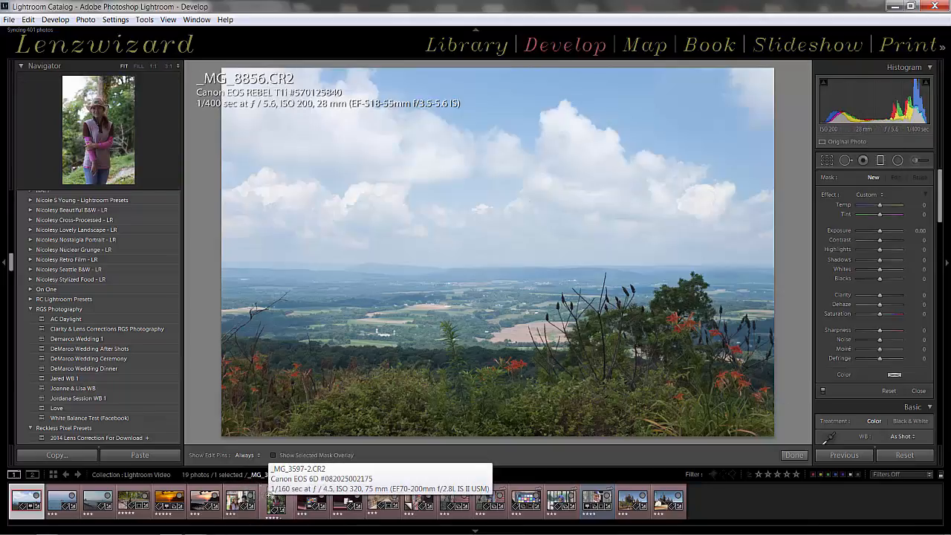
click(275, 497)
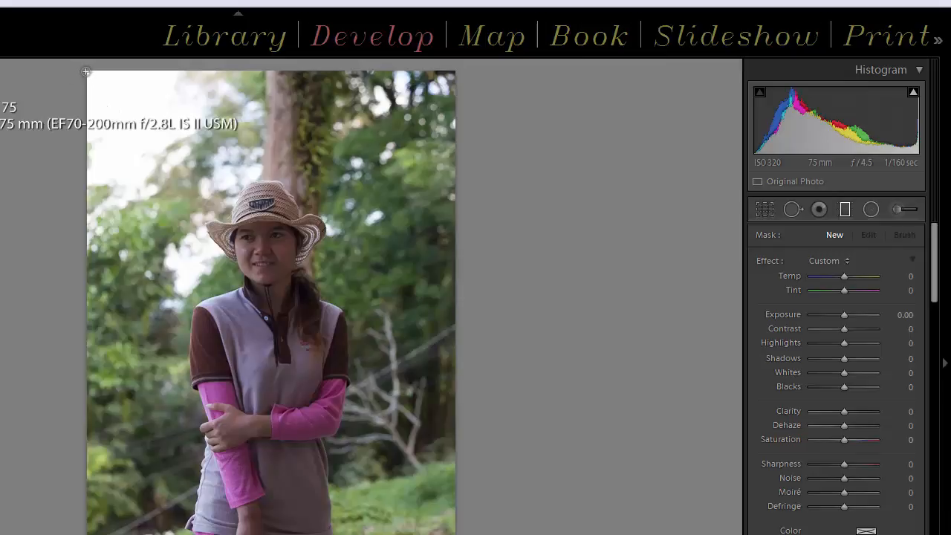
drag(86, 72, 111, 104)
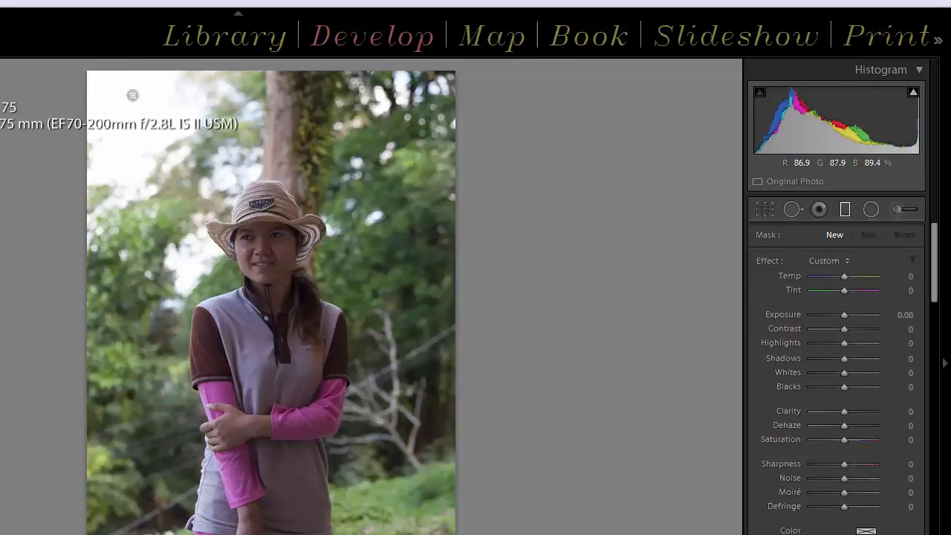
drag(81, 79, 117, 83)
key(Delete)
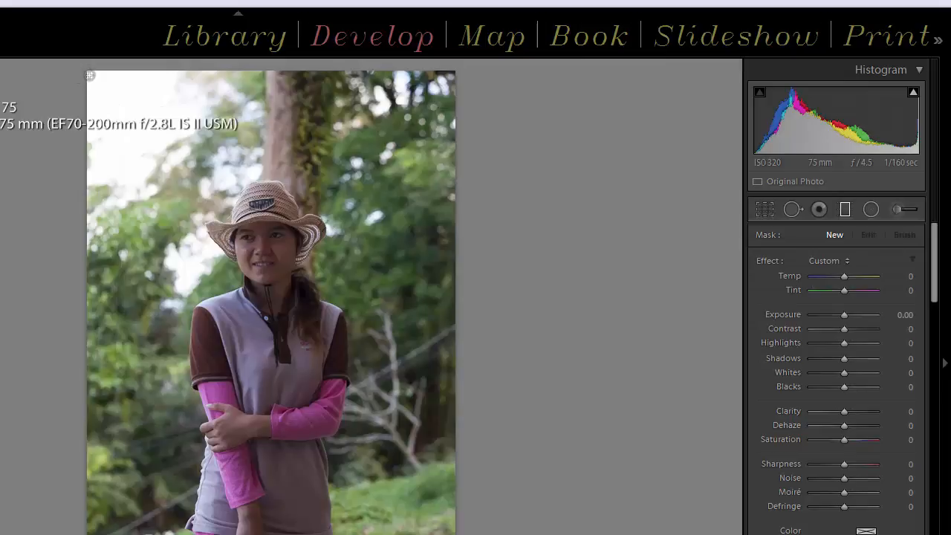
Draw a diagonal graduated filter from the portrait's upper-left corner to the woman's hat brim and set its Temp to 78.
drag(80, 74, 241, 228)
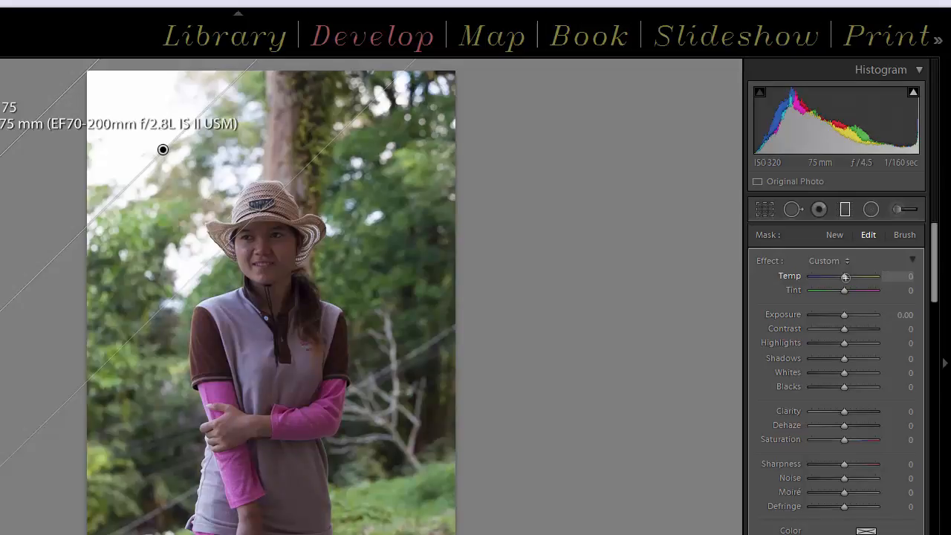
key(Up)
key(Up)
key(Up)
key(Up)
key(Up)
key(Up)
key(Up)
key(Up)
key(Up)
key(Up)
key(Up)
key(Up)
key(Up)
key(Up)
key(Up)
key(Up)
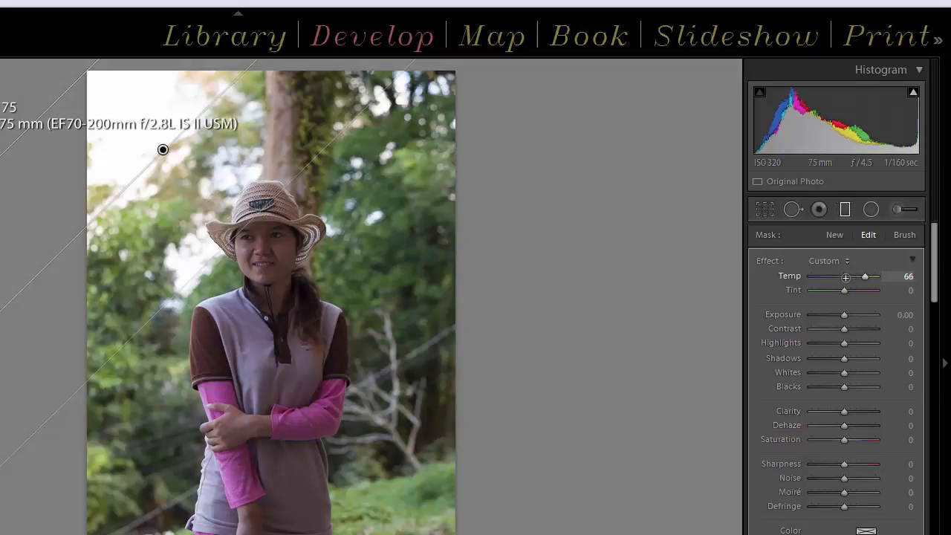
key(Up)
key(Up)
key(Up)
key(Up)
key(Up)
key(Up)
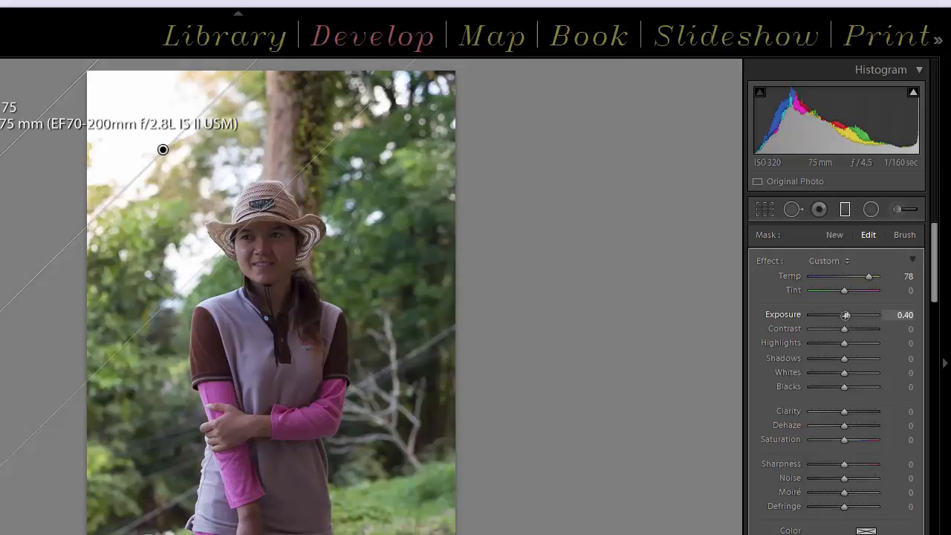
Set the portrait filter's Exposure to 1.10 and Saturation to 49.
key(Up)
key(Up)
key(Up)
key(Up)
key(Up)
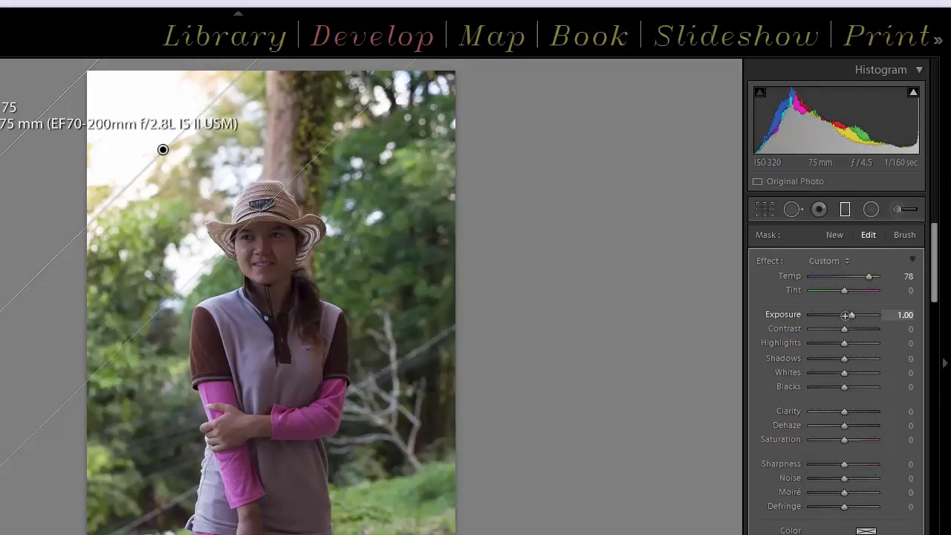
key(Up)
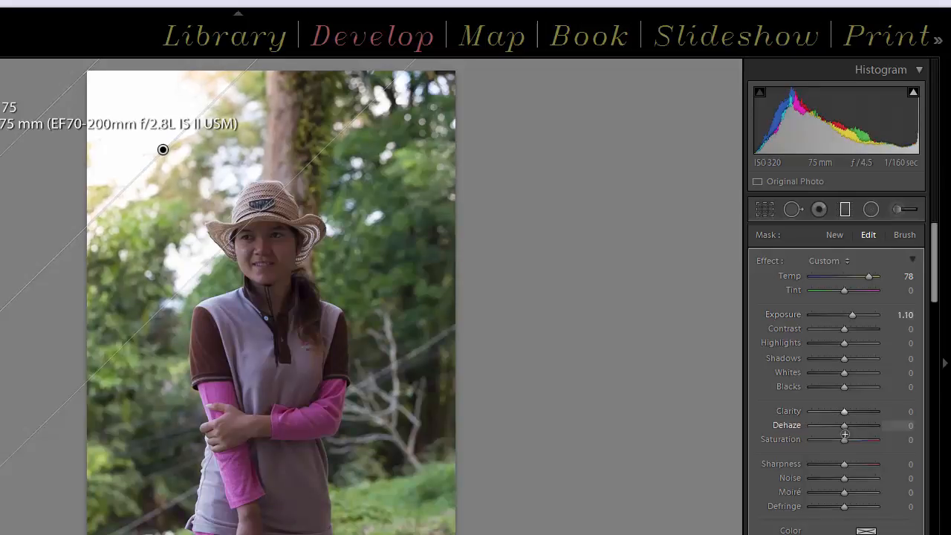
mouse_move(843, 440)
mouse_down()
mouse_move(867, 441)
mouse_move(859, 440)
mouse_up()
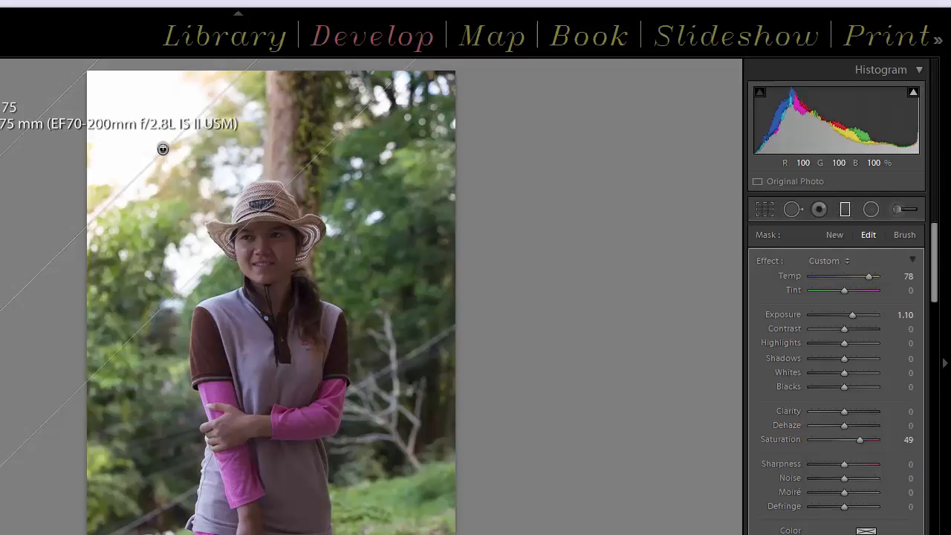
Move the filter's centre onto the woman's face, and adjust it by resetting Saturation and setting Contrast to -6.
drag(163, 152, 239, 239)
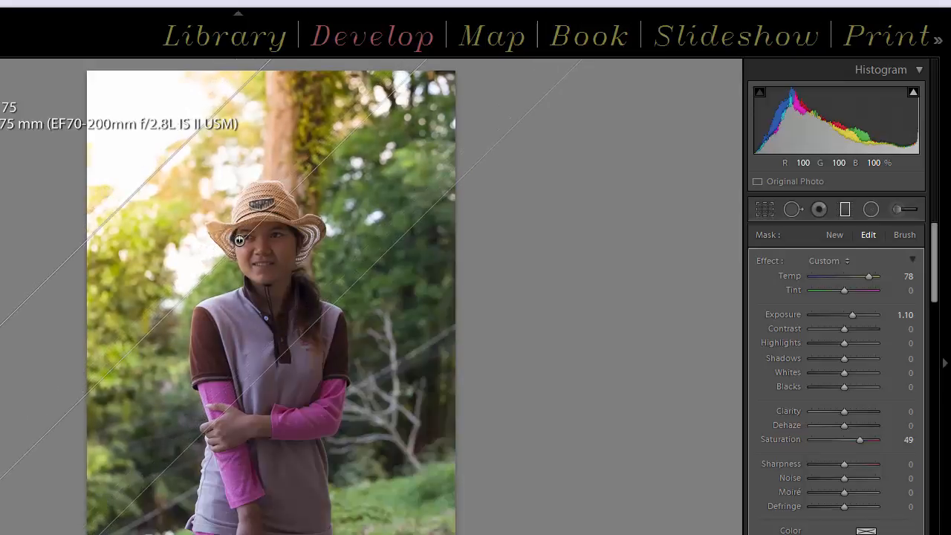
double_click(778, 442)
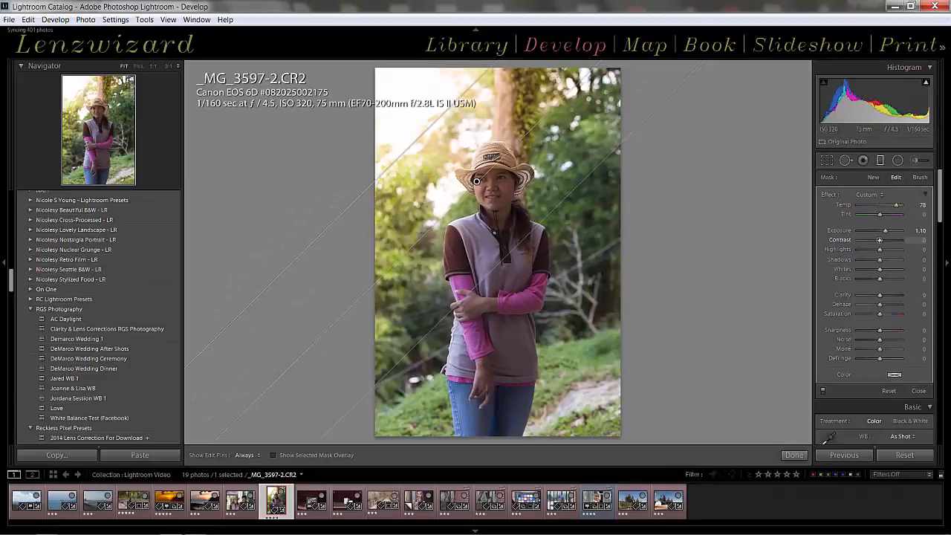
drag(869, 266, 879, 241)
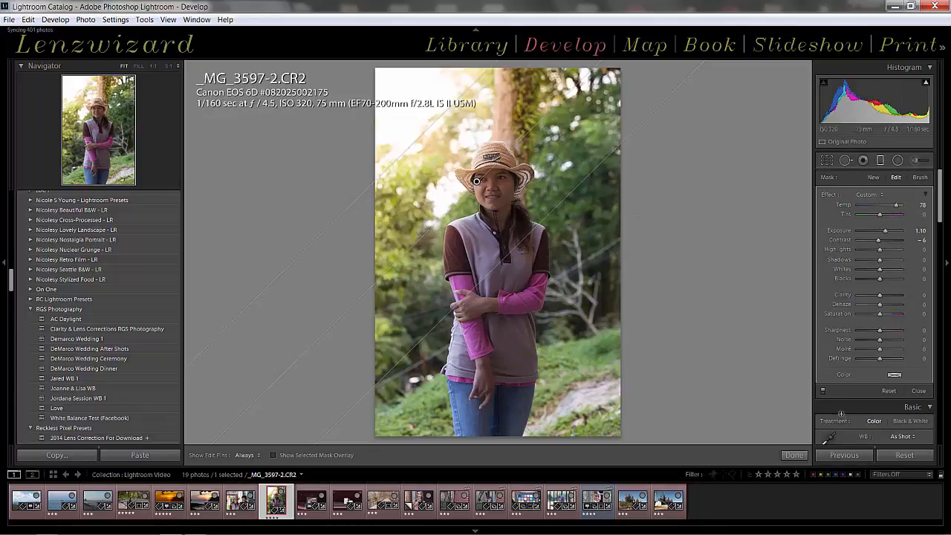
Compare the portrait with the graduated filter off and on, and move the filter's centre from the woman's face to beside her neck.
click(822, 391)
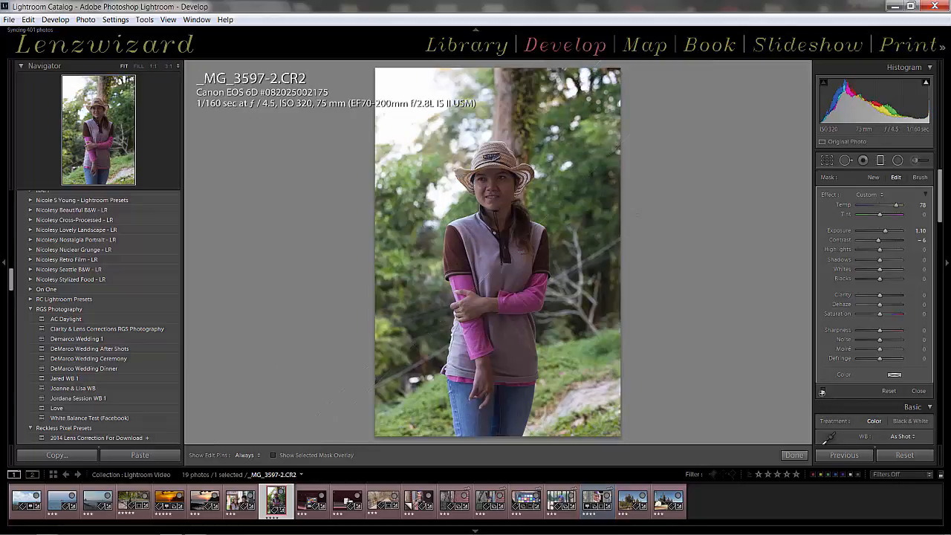
click(822, 391)
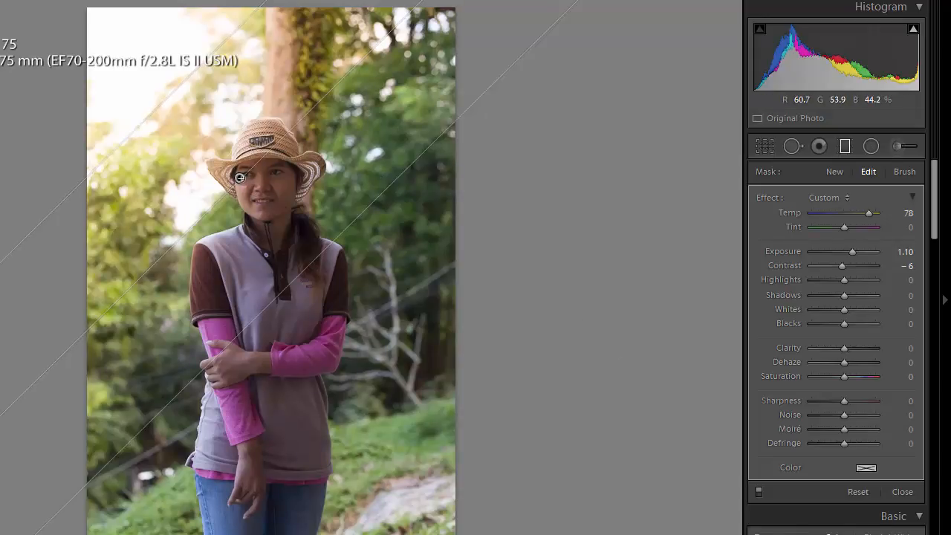
drag(239, 179, 289, 223)
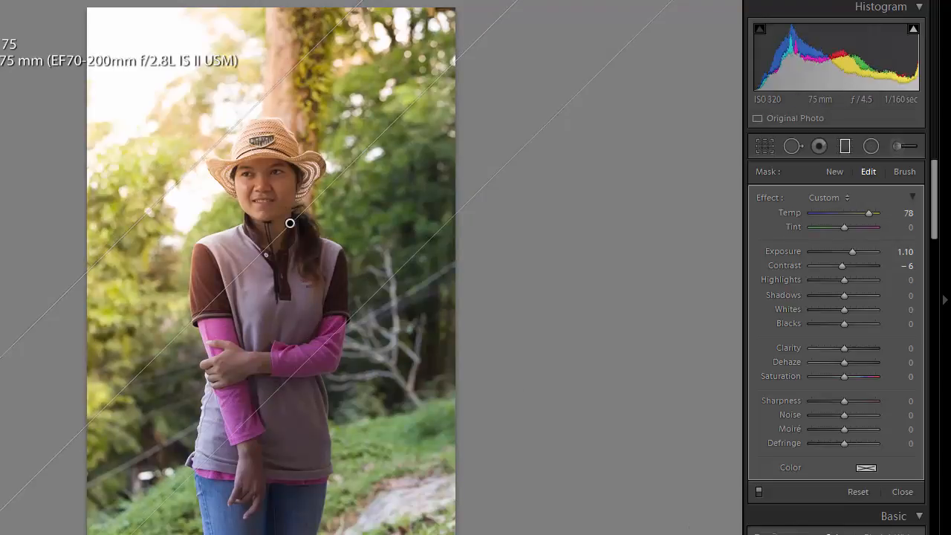
Toggle the repositioned graduated filter off and on to compare its effect, leave it enabled, and close the filter's settings.
click(758, 492)
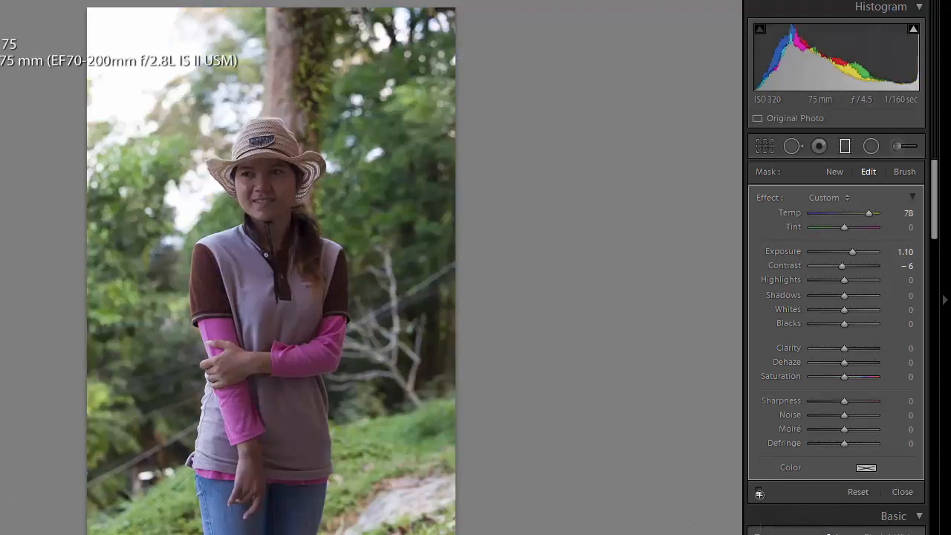
click(758, 491)
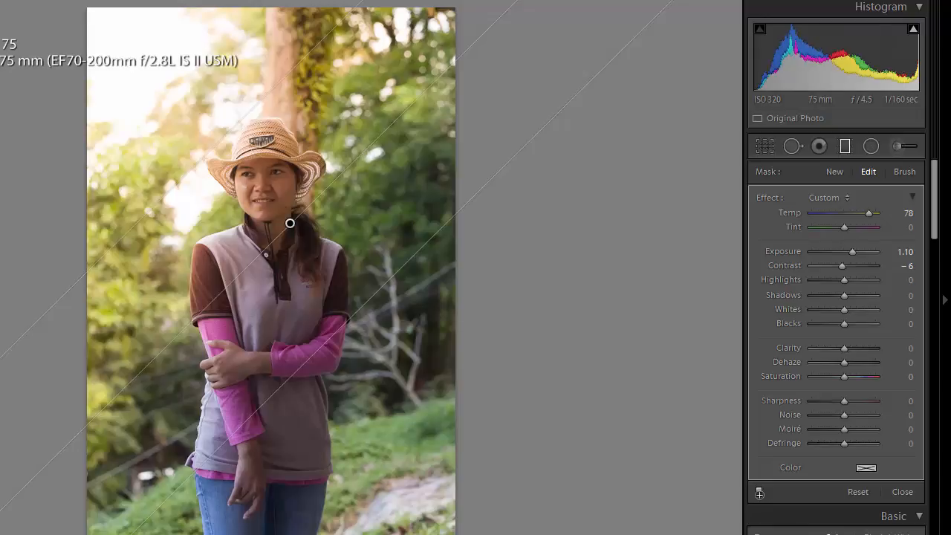
click(759, 492)
click(758, 492)
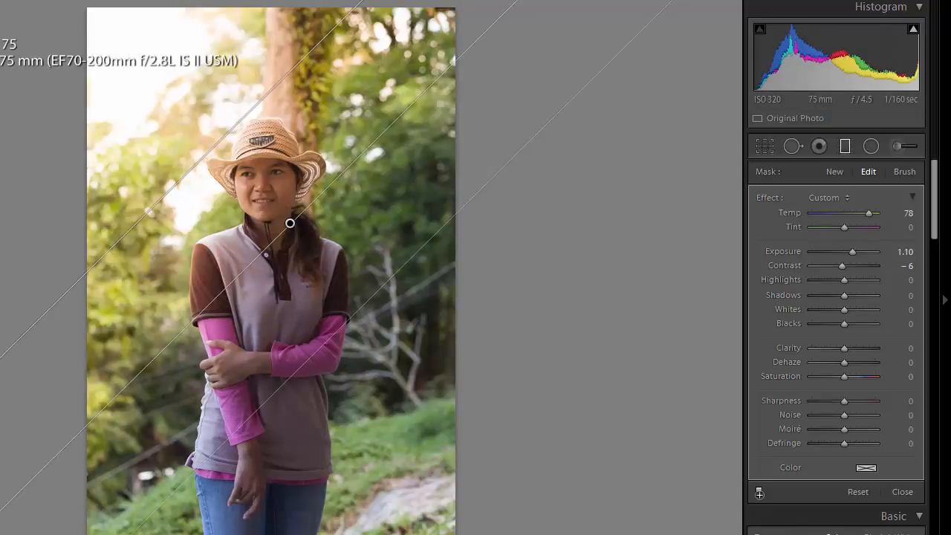
click(758, 492)
click(758, 492)
click(902, 492)
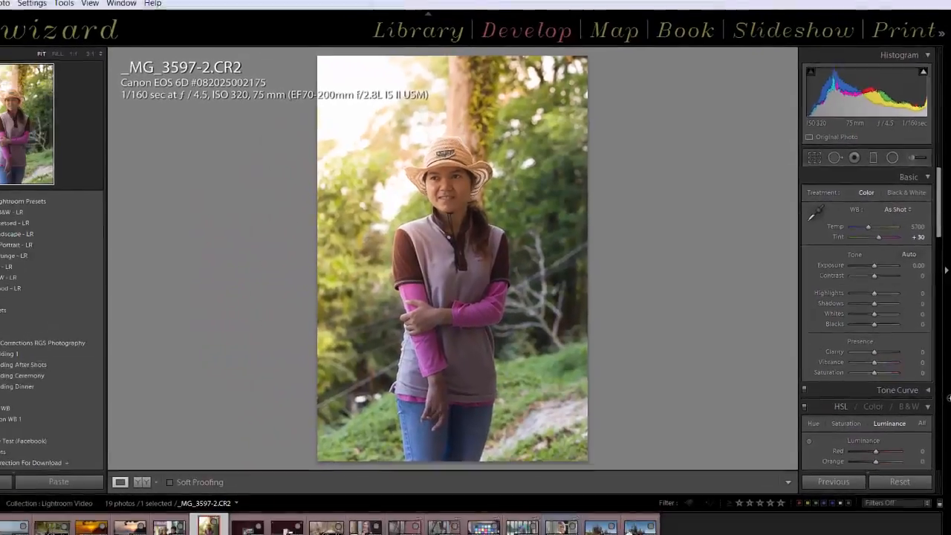